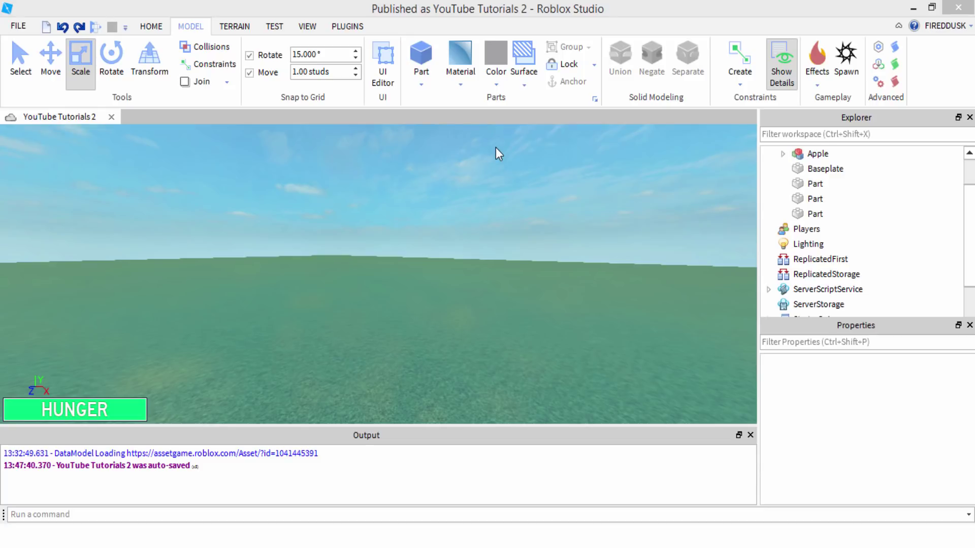
Browse the part materials list a few times without choosing a material.
left_click(460, 76)
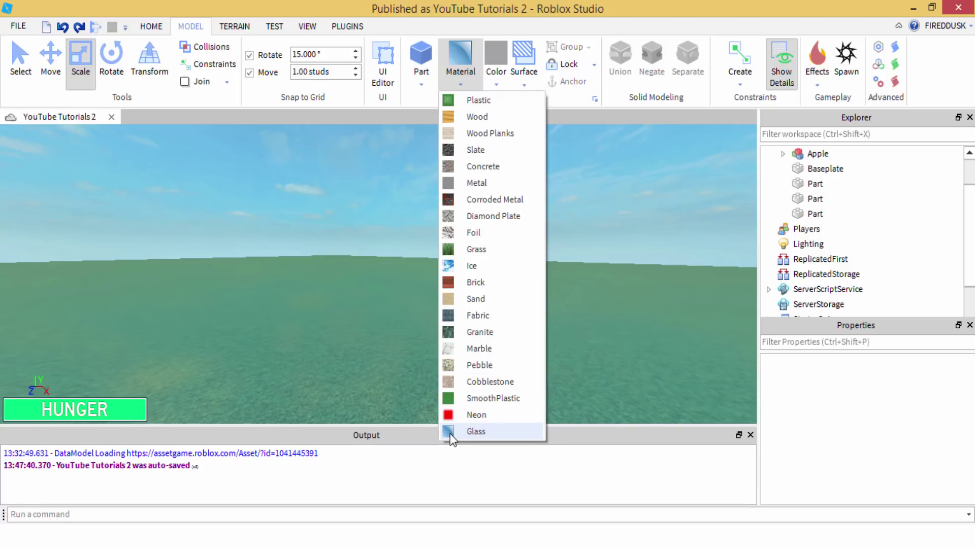
left_click(304, 200)
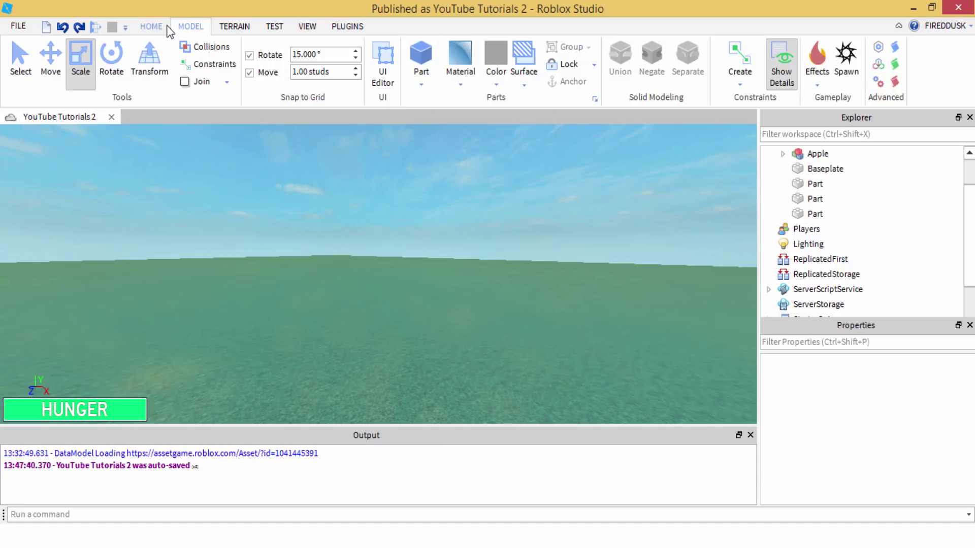
left_click(152, 29)
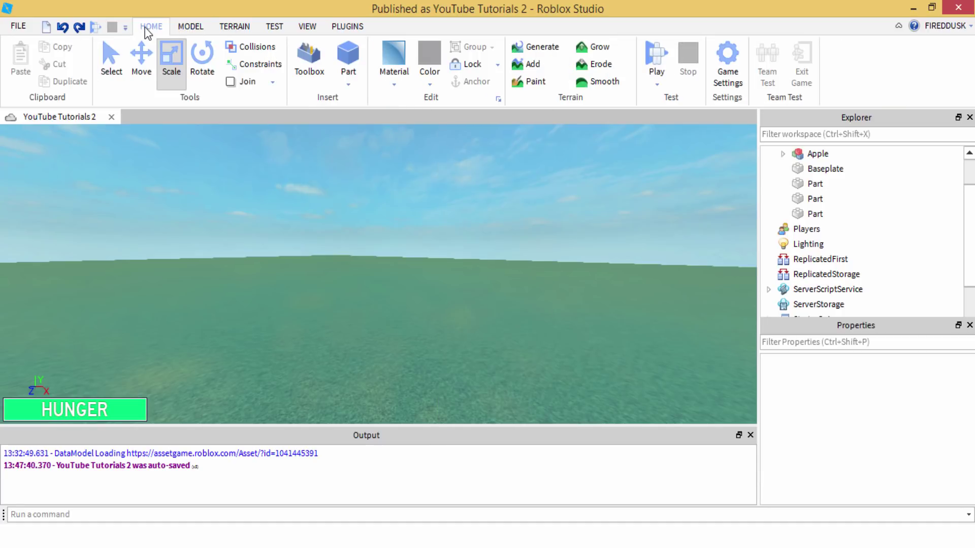
left_click(192, 28)
left_click(459, 77)
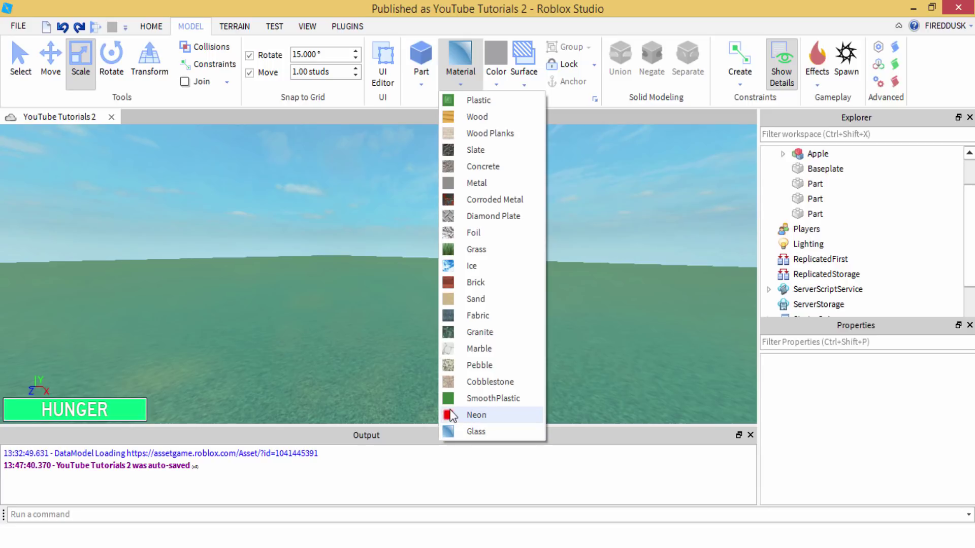
left_click(389, 234)
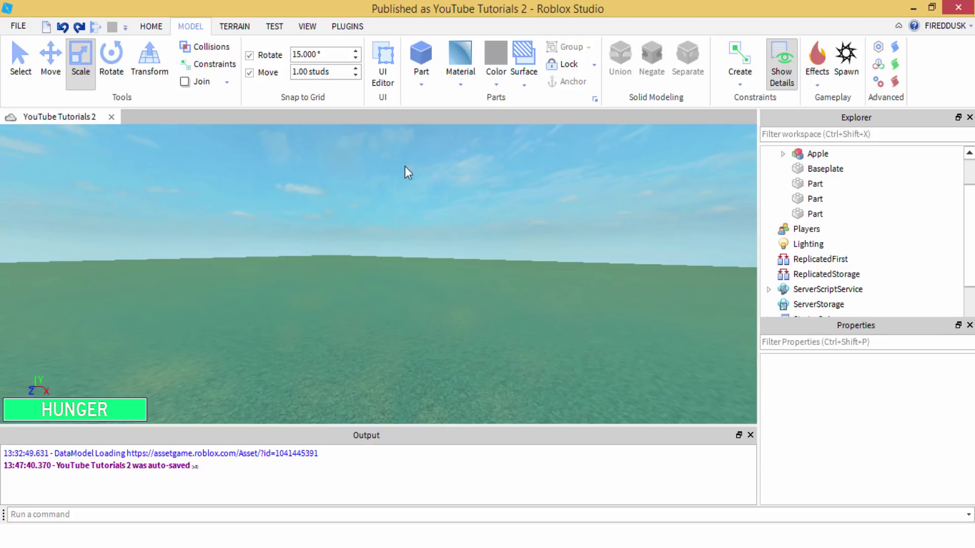
left_click(461, 69)
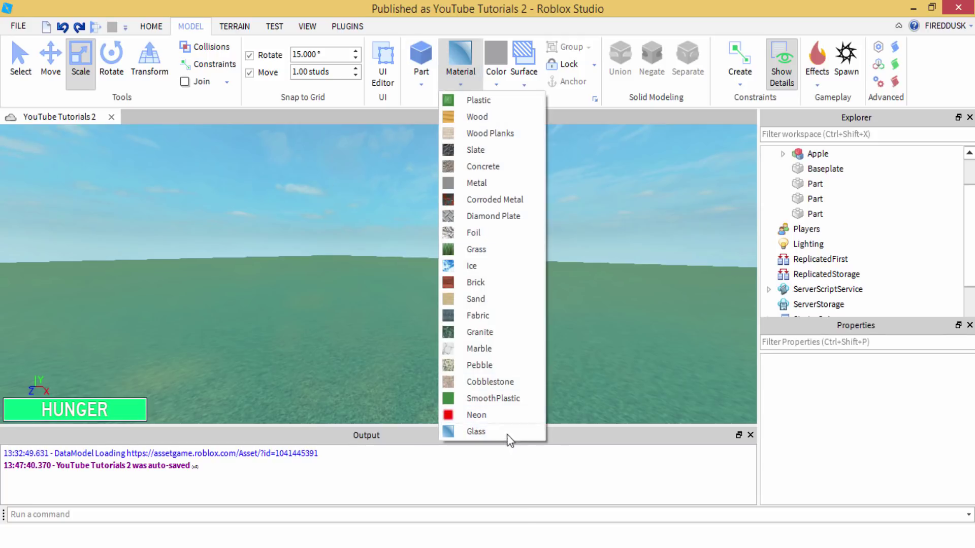
left_click(374, 181)
Orbit around the scene, briefly selecting and deselecting the transparent part.
right_click(374, 181)
left_click(603, 217)
right_click_drag(506, 160, 563, 182)
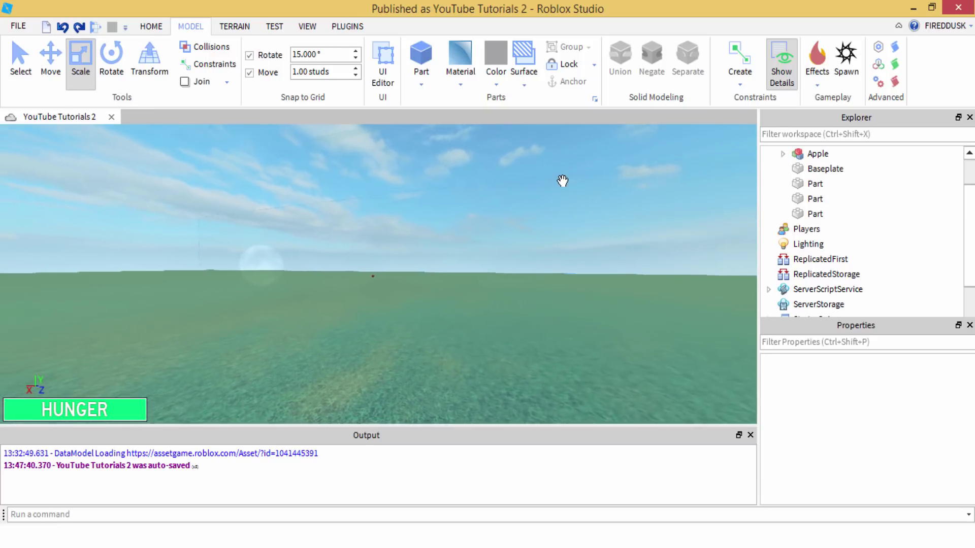
left_click(525, 182)
left_click(254, 219)
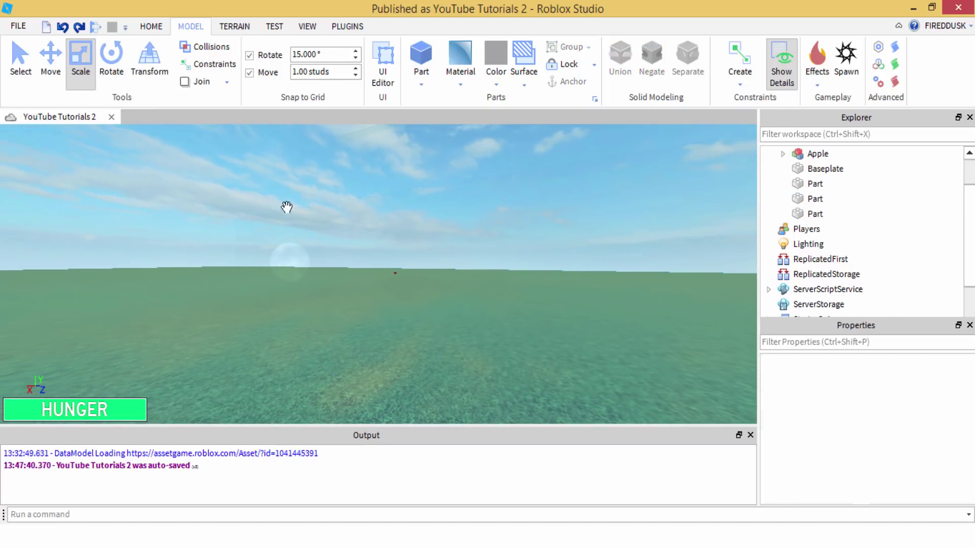
right_click_drag(260, 272, 681, 306)
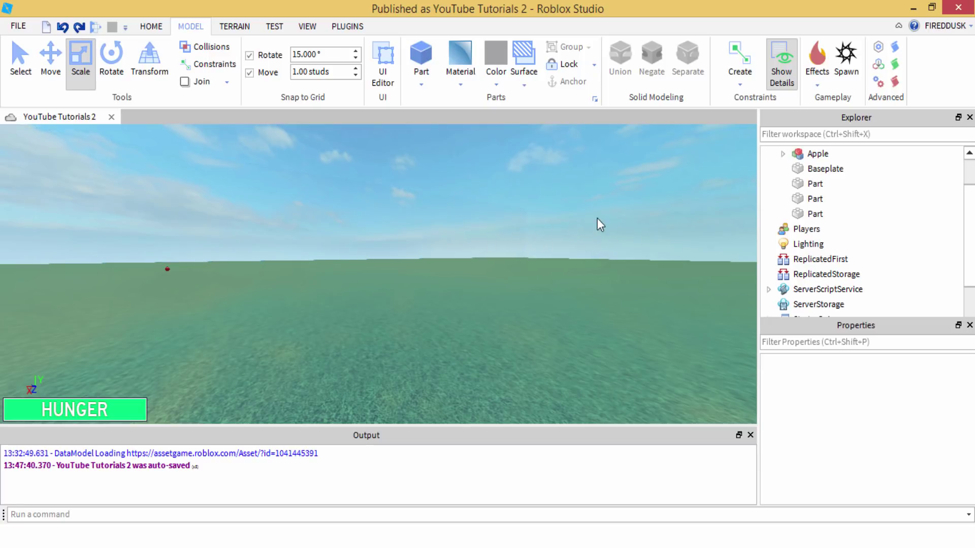
left_click(290, 309)
left_click(570, 226)
mouse_move(575, 232)
right_mouse_down()
mouse_move(603, 212)
mouse_move(450, 275)
right_mouse_up()
left_click(320, 244)
left_click(608, 186)
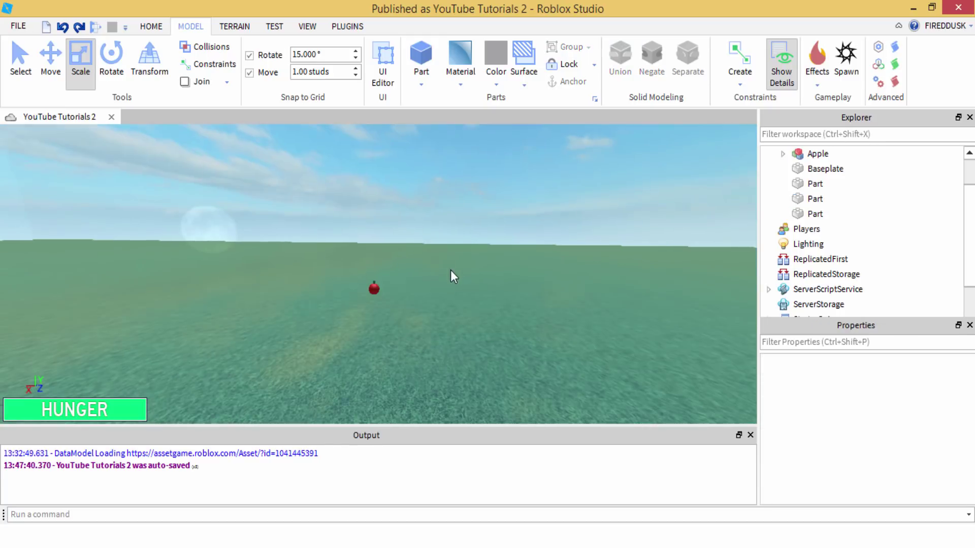
Select the Apple and the transparent part, then tilt the view's horizon.
left_click(372, 296)
scroll(391, 304, "up", 2)
scroll(391, 309, "down", 3)
left_click(521, 231)
left_click(450, 221)
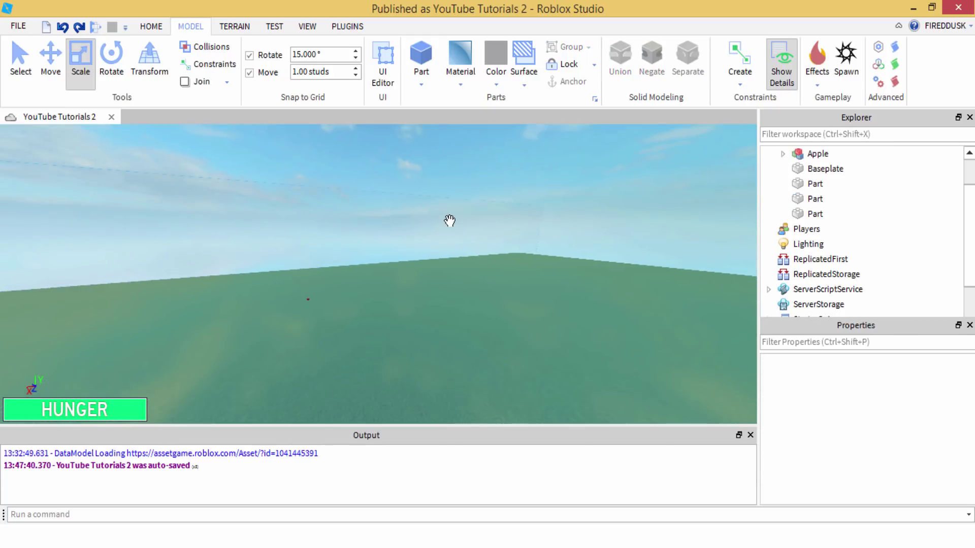
mouse_move(450, 220)
right_mouse_down()
mouse_move(504, 235)
mouse_move(535, 204)
mouse_move(578, 220)
right_mouse_up()
left_click(542, 205)
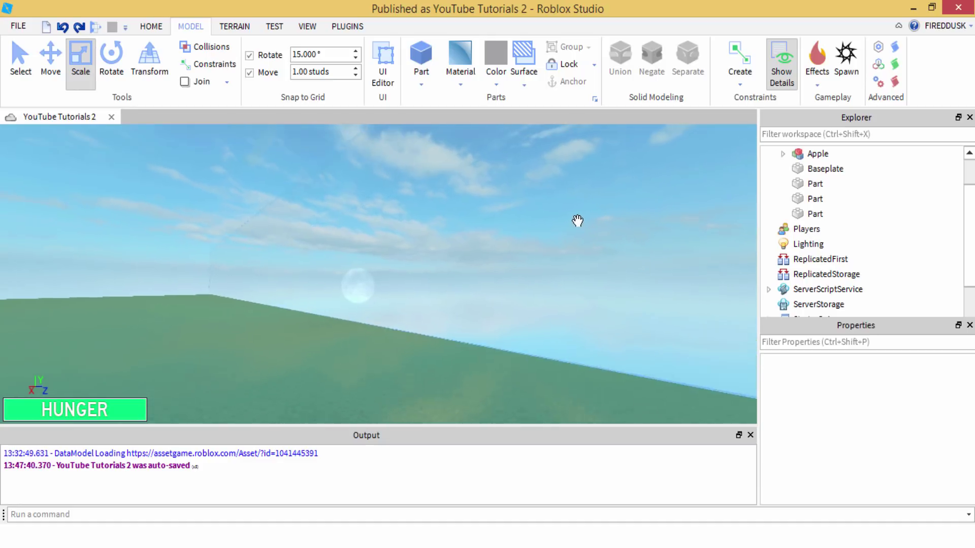
mouse_move(578, 220)
right_mouse_down()
mouse_move(540, 230)
mouse_move(540, 239)
mouse_move(514, 225)
mouse_move(496, 244)
mouse_move(477, 235)
mouse_move(544, 287)
right_mouse_up()
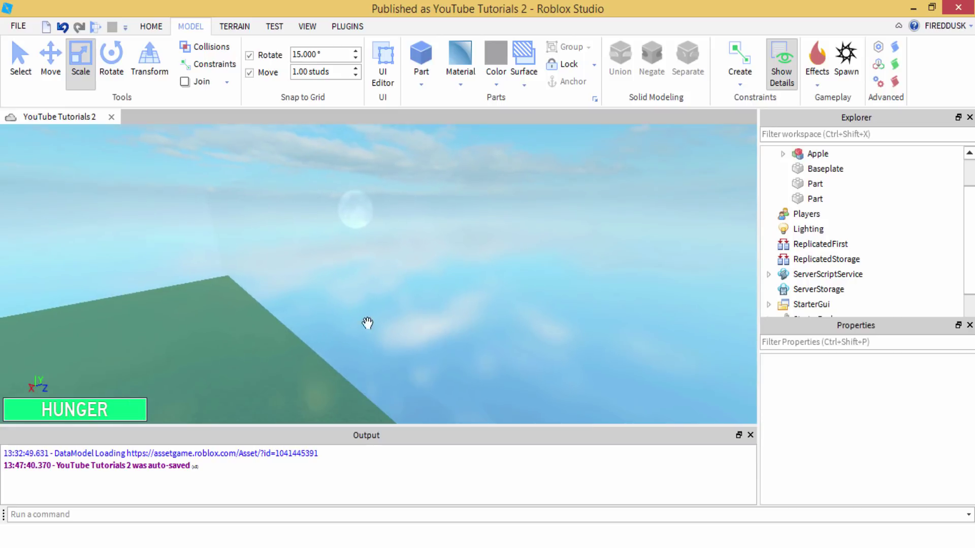
Change the Baseplate's Transparency from 0.4 to 0.
left_click(825, 169)
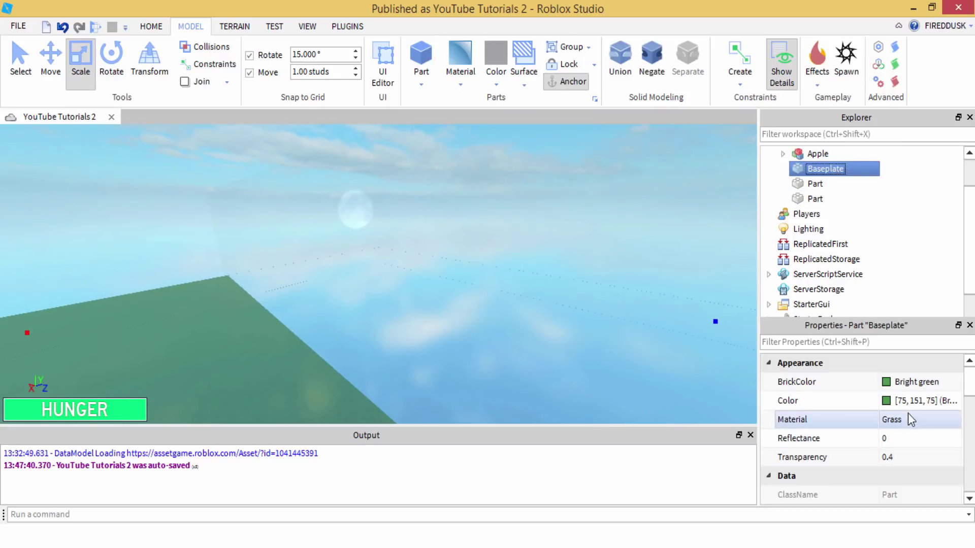
right_click_drag(397, 284, 465, 289)
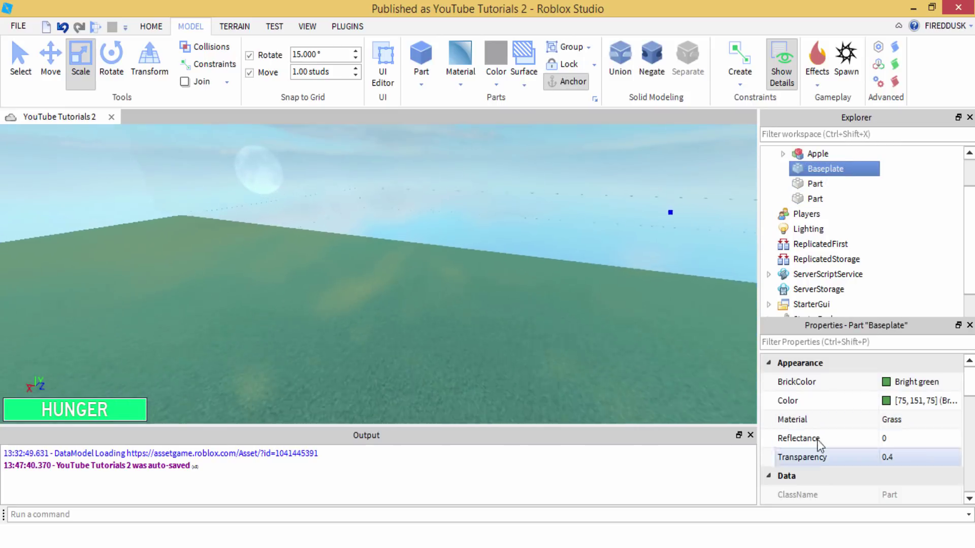
left_click(899, 457)
type("00")
key("Return")
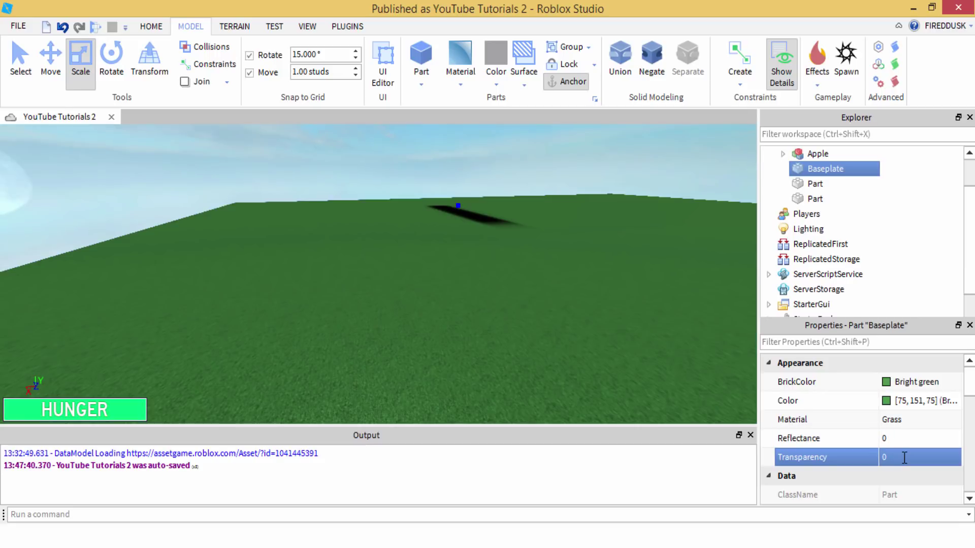
right_click_drag(200, 277, 202, 281)
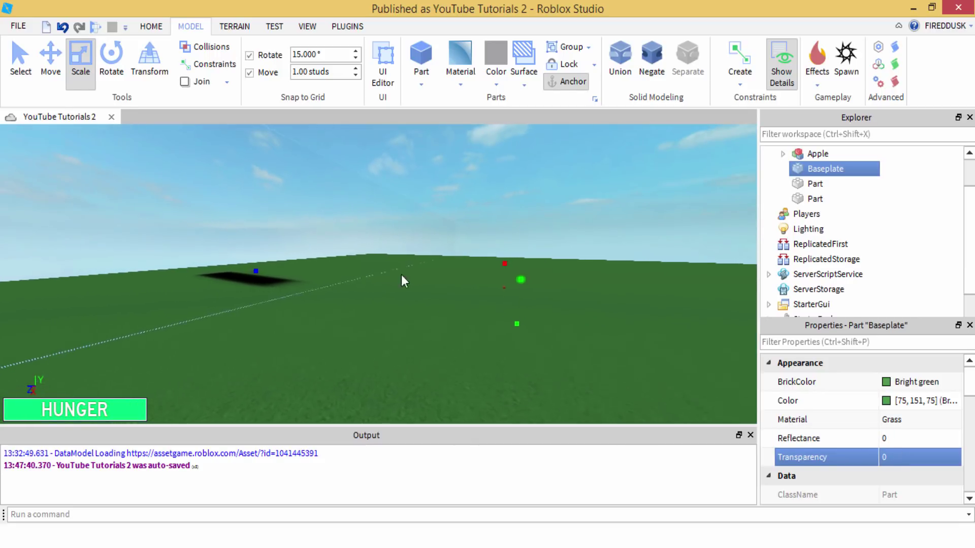
mouse_move(455, 283)
middle_mouse_down()
mouse_move(442, 300)
mouse_move(497, 301)
middle_mouse_up()
scroll(497, 301, "down", 3)
scroll(497, 301, "down", 3)
scroll(427, 179, "down", 5)
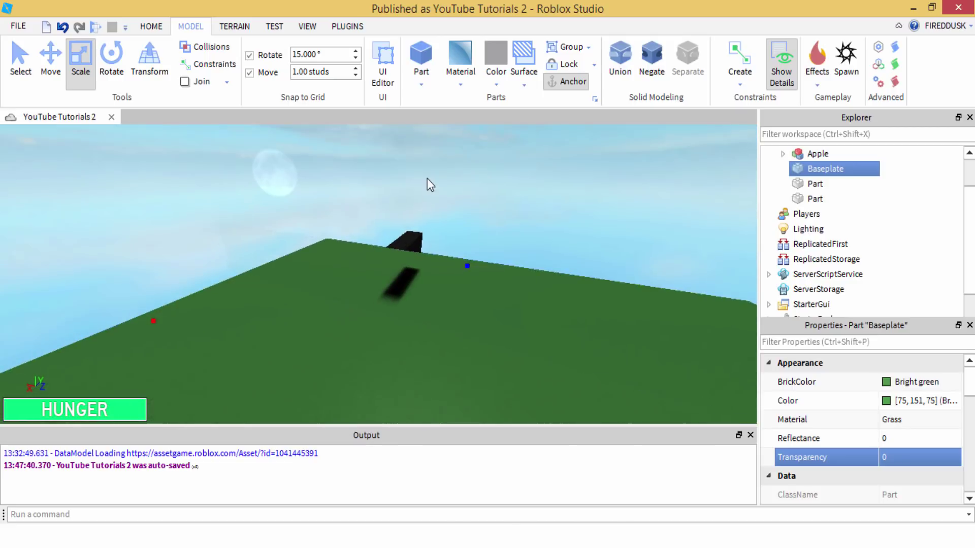
Deselect the Baseplate and select the Glass part.
left_click(428, 179)
left_click(420, 276)
right_click_drag(420, 277, 420, 222)
Focus on the black part and scale its height down into a thin slab.
key("f")
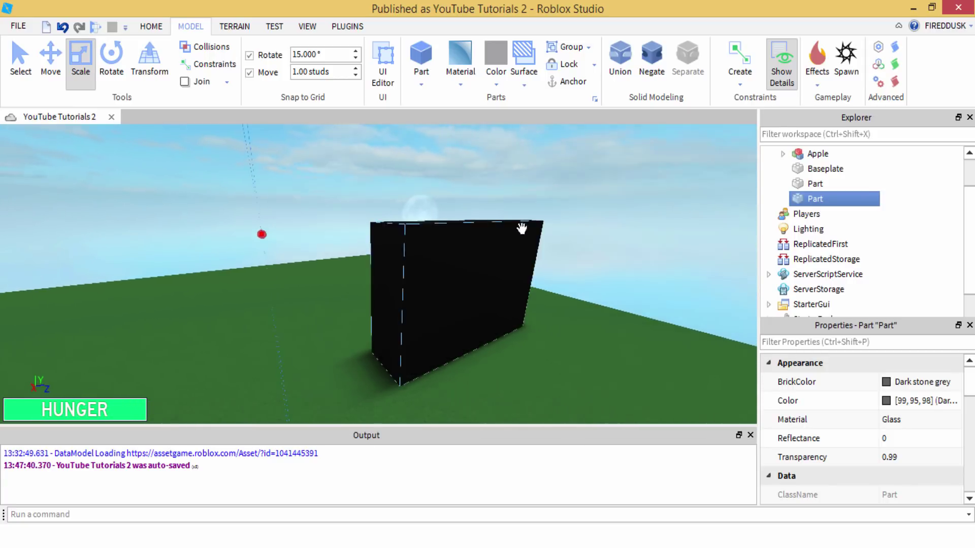
right_click_drag(472, 285, 403, 306)
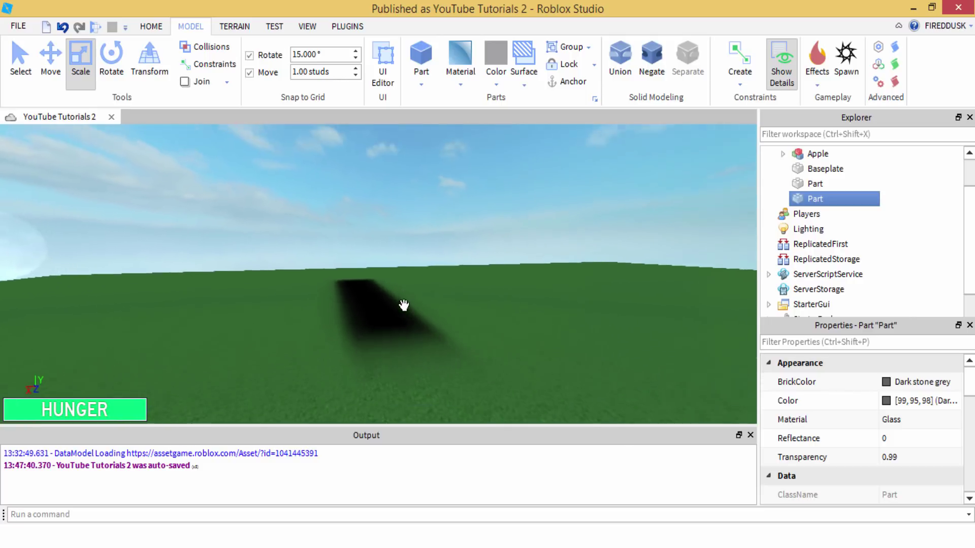
left_click(404, 305)
left_click_drag(310, 335, 391, 242)
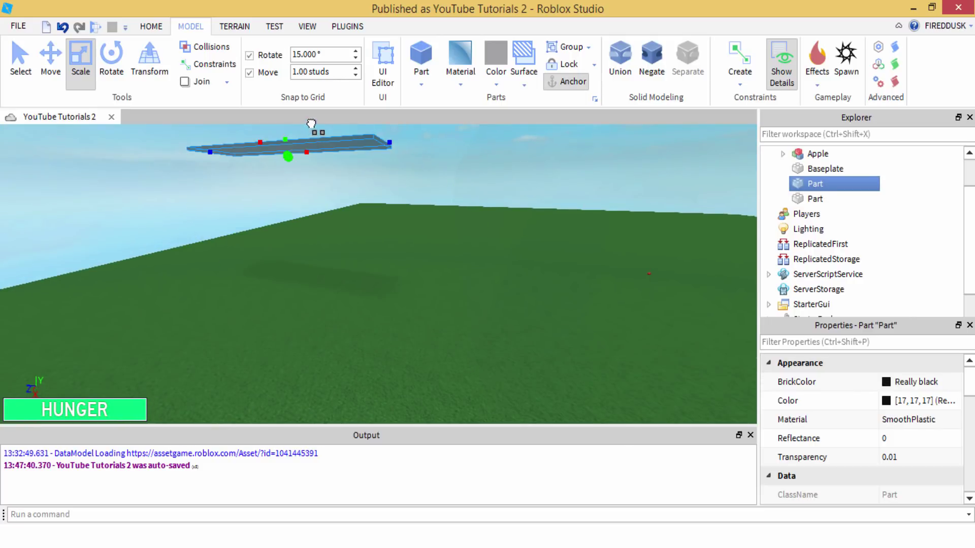
right_click_drag(390, 242, 363, 247)
left_click(91, 61)
middle_click_drag(490, 257, 411, 232)
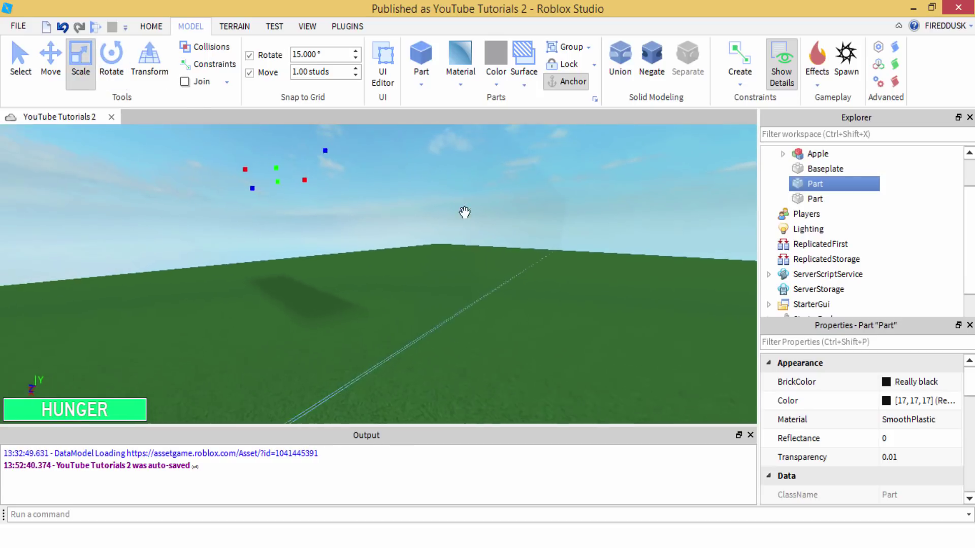
right_click_drag(412, 232, 413, 234)
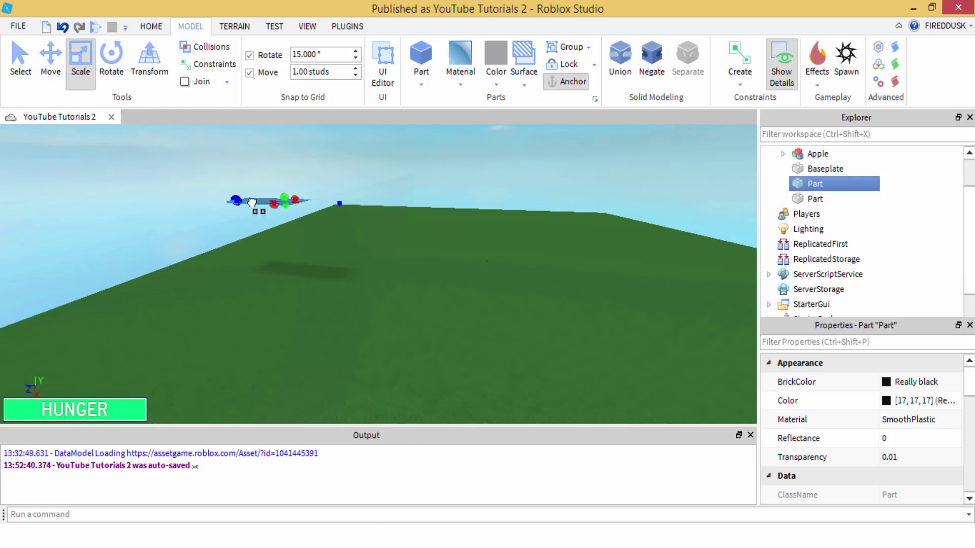
Orbit down to a side view of the black part.
left_click(490, 161)
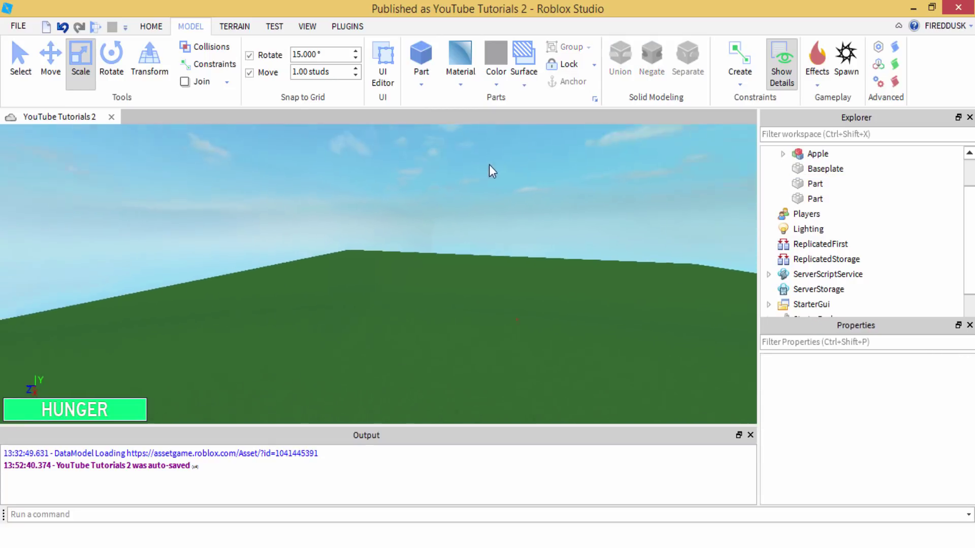
right_click_drag(491, 173, 493, 170)
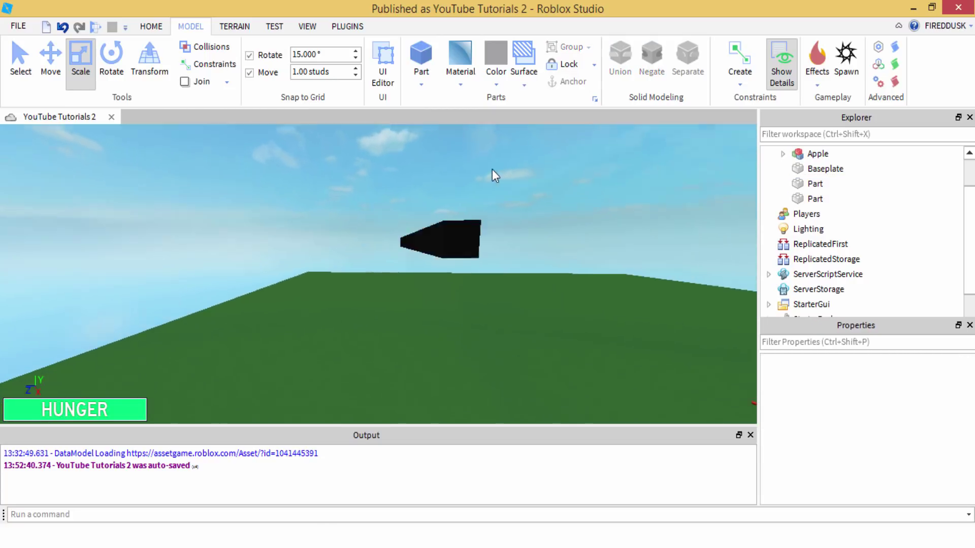
middle_click_drag(492, 172, 425, 217)
left_click(345, 242)
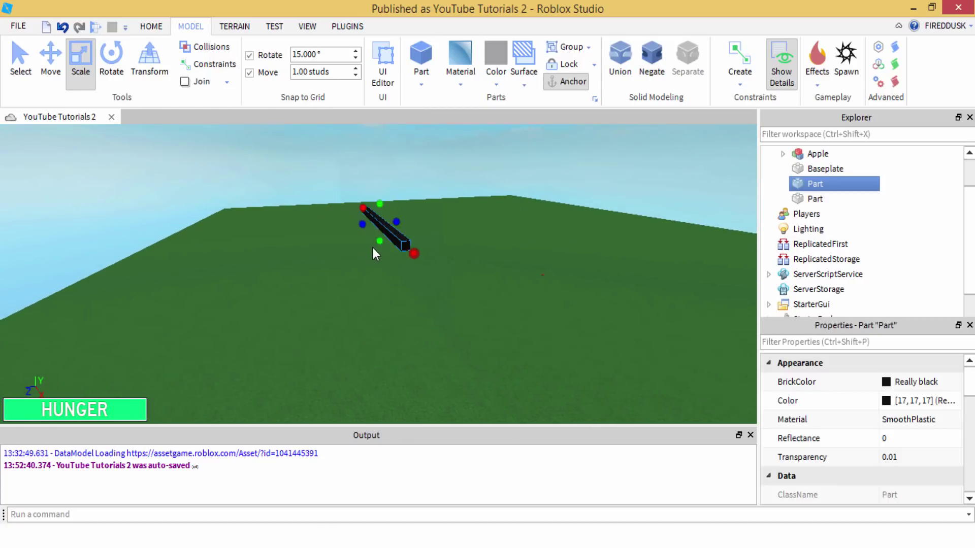
right_click_drag(375, 246, 388, 293)
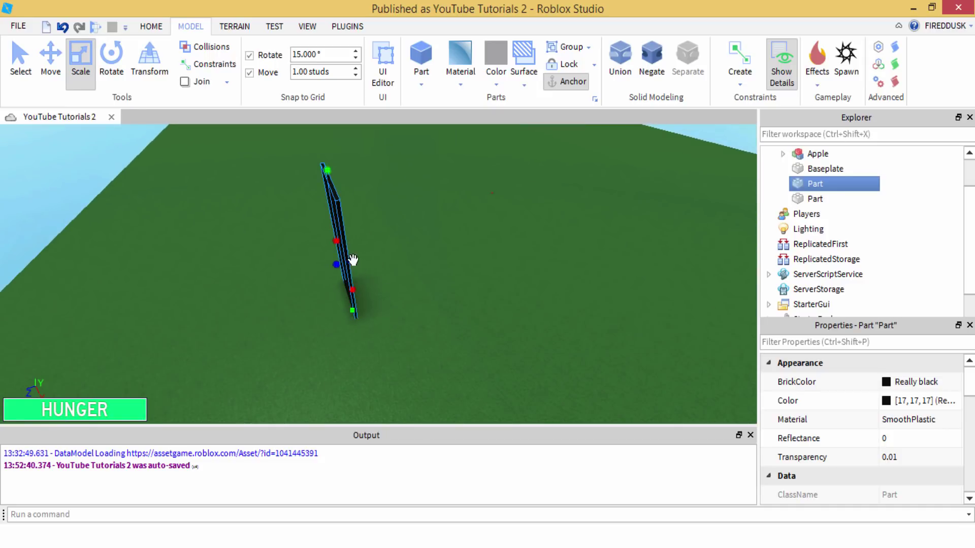
right_click_drag(351, 261, 427, 250)
left_click(459, 129)
scroll(459, 163, "up", 5)
scroll(459, 163, "down", 2)
scroll(459, 162, "down", 2)
scroll(455, 166, "down", 2)
scroll(458, 194, "down", 1)
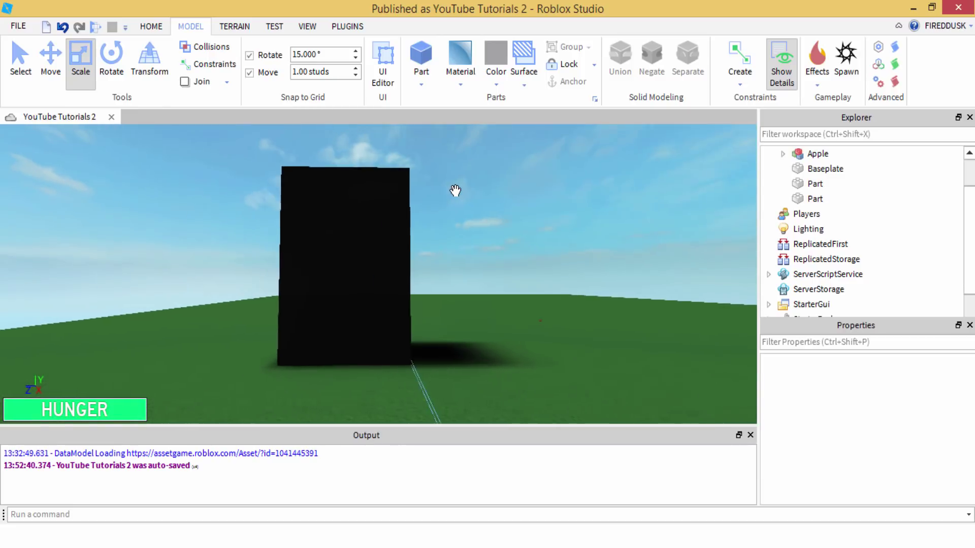
scroll(456, 190, "down", 2)
scroll(457, 196, "up", 2)
Stretch the upright black block taller, then deselect it.
right_click_drag(458, 197, 433, 212)
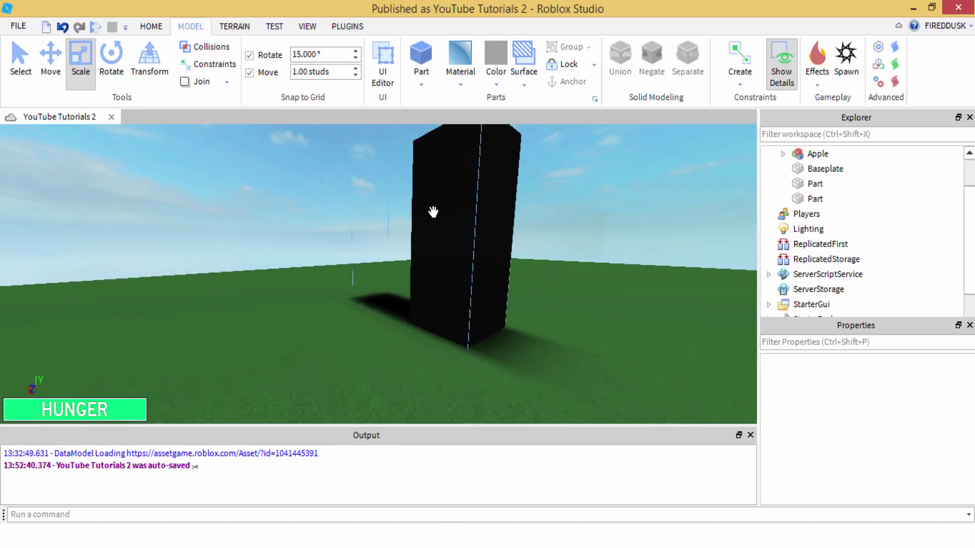
scroll(433, 212, "down", 2)
mouse_move(510, 272)
right_mouse_down()
mouse_move(519, 271)
mouse_move(501, 270)
mouse_move(492, 290)
mouse_move(387, 244)
mouse_move(425, 250)
right_mouse_up()
scroll(519, 271, "up", 2)
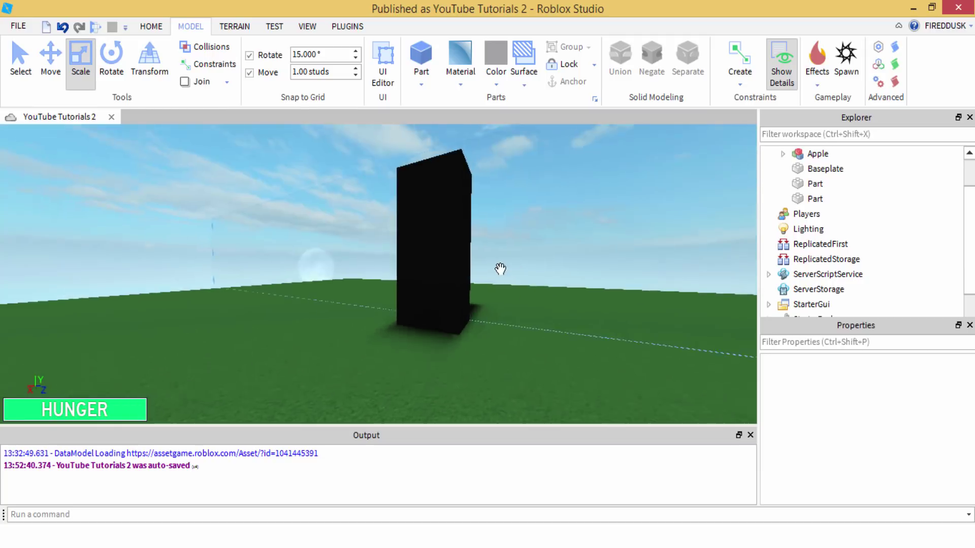
scroll(539, 284, "up", 2)
scroll(499, 282, "down", 2)
left_click(448, 254)
scroll(438, 252, "up", 1)
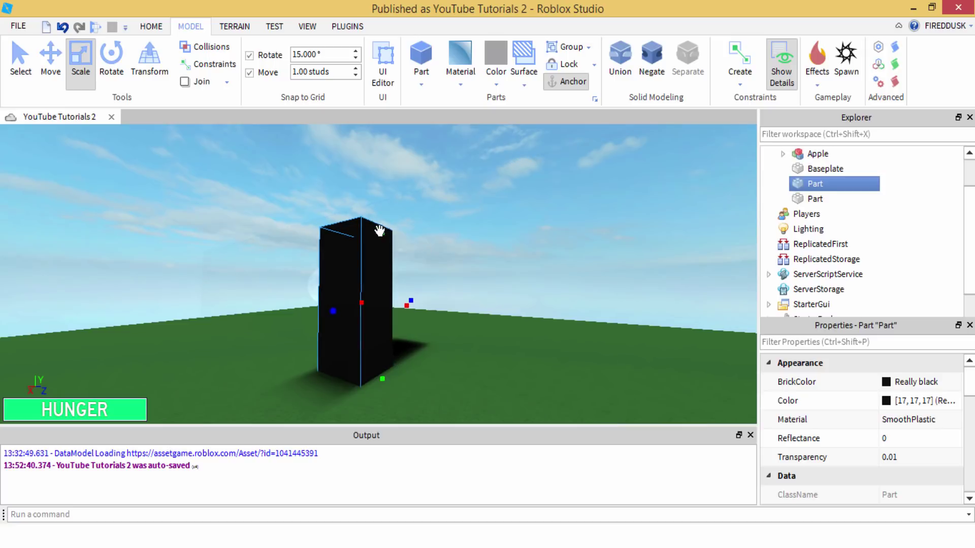
scroll(389, 206, "down", 1)
left_click_drag(384, 242, 450, 181)
left_click(449, 176)
scroll(449, 177, "up", 2)
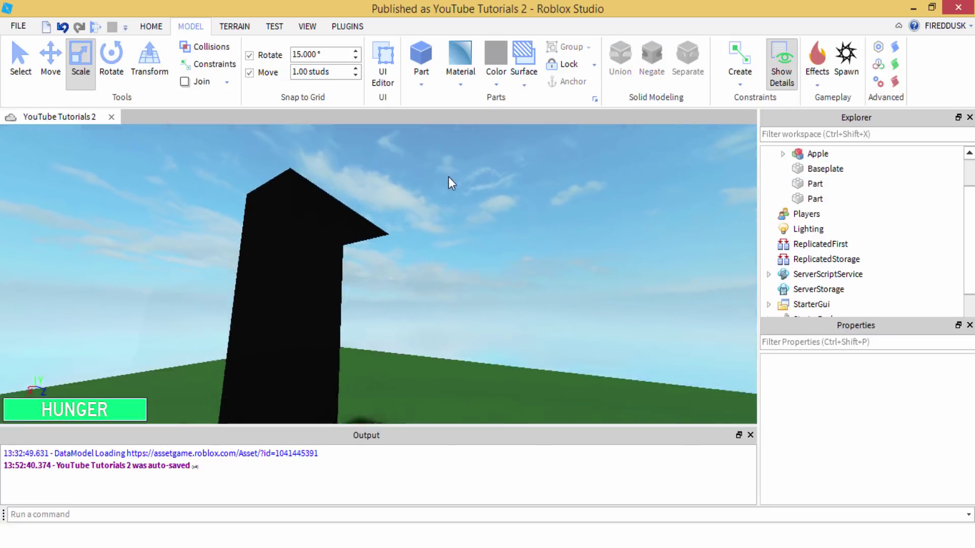
scroll(449, 177, "down", 3)
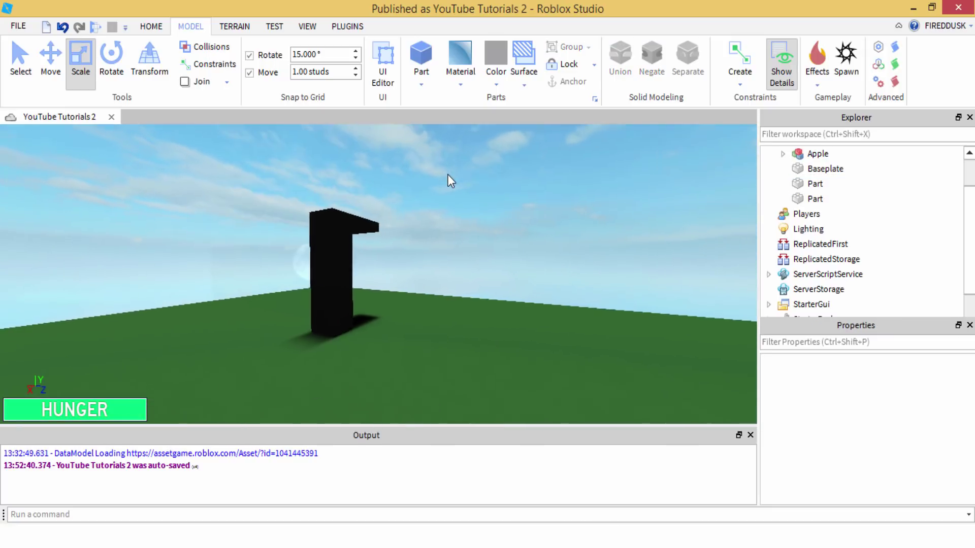
scroll(448, 173, "up", 1)
scroll(449, 174, "up", 1)
mouse_move(448, 175)
right_mouse_down()
mouse_move(468, 246)
mouse_move(420, 254)
right_mouse_up()
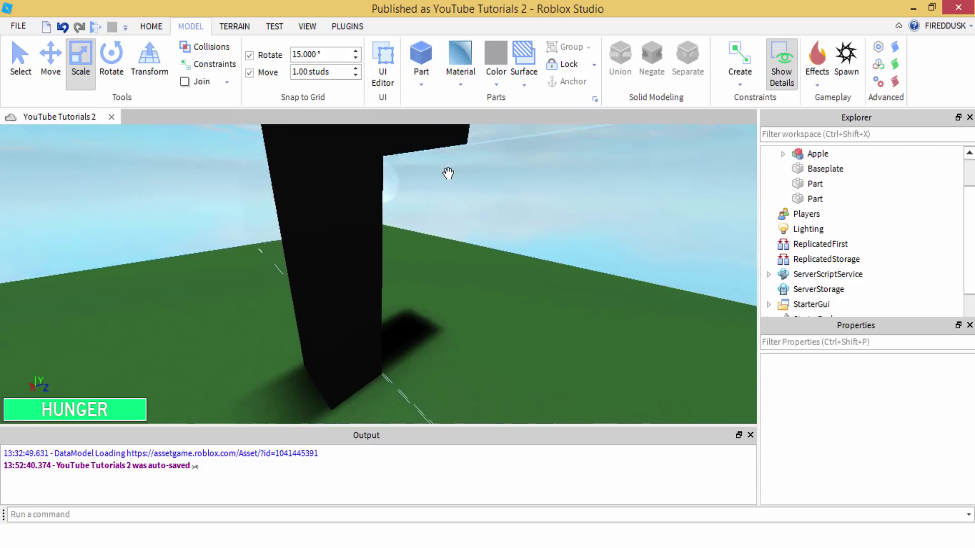
scroll(448, 173, "down", 2)
scroll(468, 247, "up", 1)
scroll(468, 246, "down", 1)
Set the Baseplate's Transparency to 0.1.
left_click(421, 316)
left_click(314, 384)
left_click(819, 169)
left_click(890, 457)
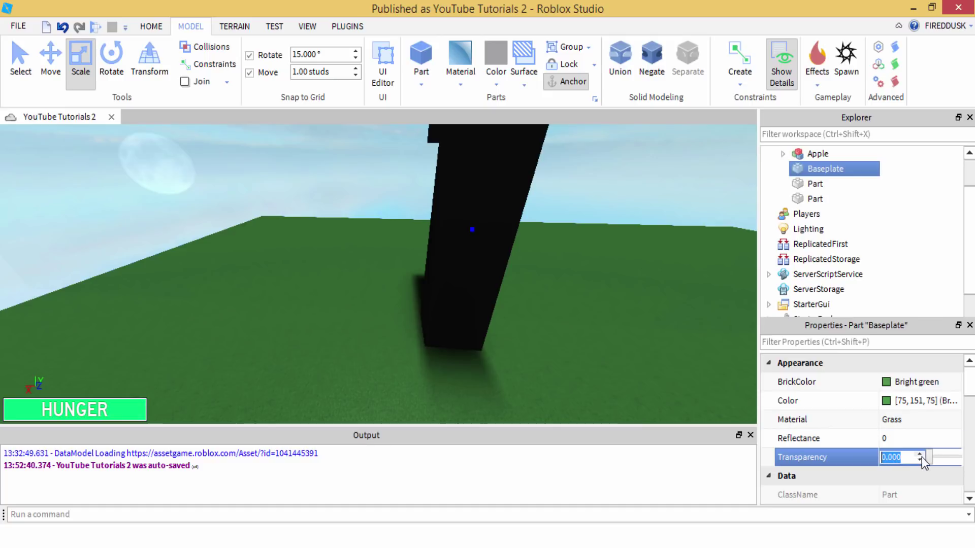
left_click_drag(931, 460, 934, 466)
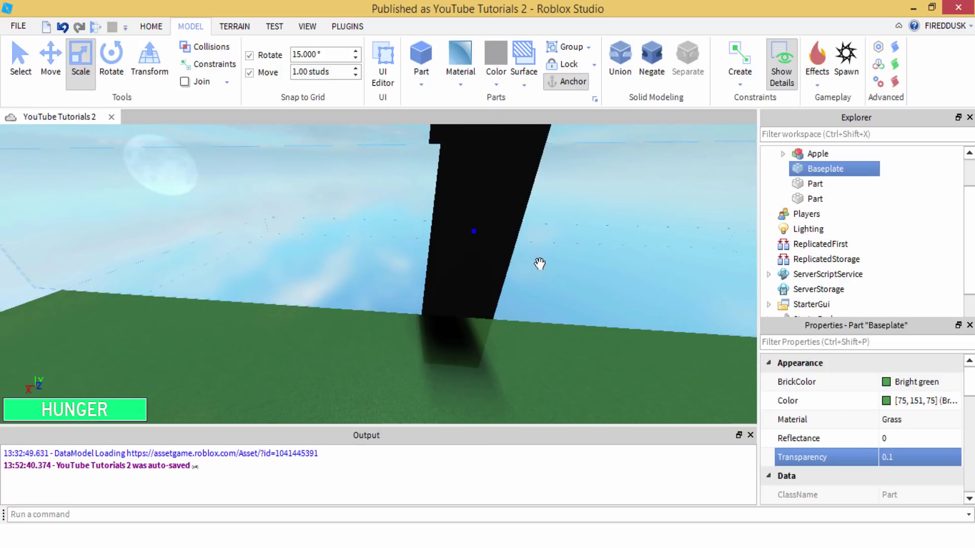
Orbit around the scene, then select the black part and drag it upward.
right_click_drag(538, 266, 450, 312)
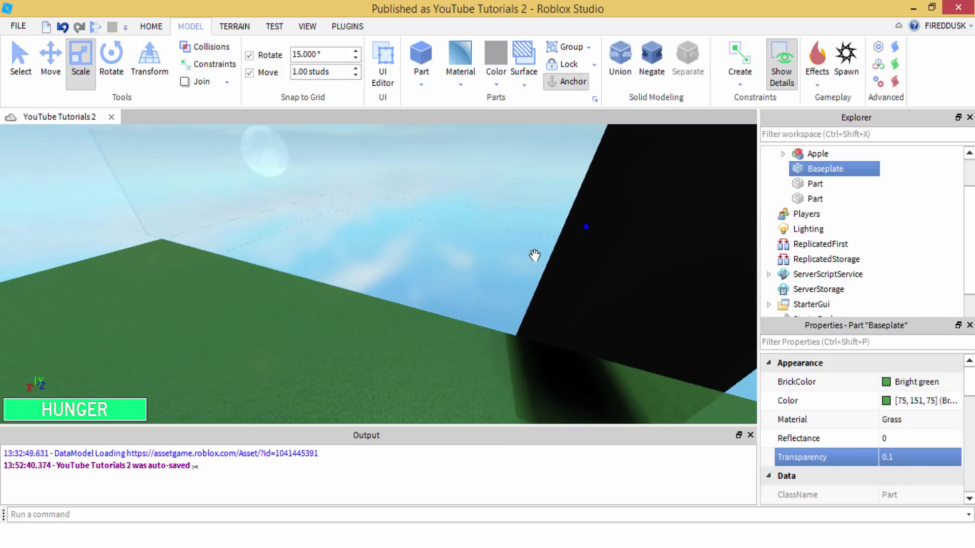
right_click_drag(531, 243, 436, 261)
left_click(448, 176)
right_click_drag(449, 177, 451, 177)
scroll(465, 275, "up", 5)
mouse_move(474, 280)
right_mouse_down()
mouse_move(477, 287)
mouse_move(410, 262)
right_mouse_up()
left_click(298, 223)
left_click_drag(261, 271, 259, 244)
Drop the part, show the PLUGINS tools, and orbit around the black model.
left_click(506, 175)
scroll(504, 176, "up", 5)
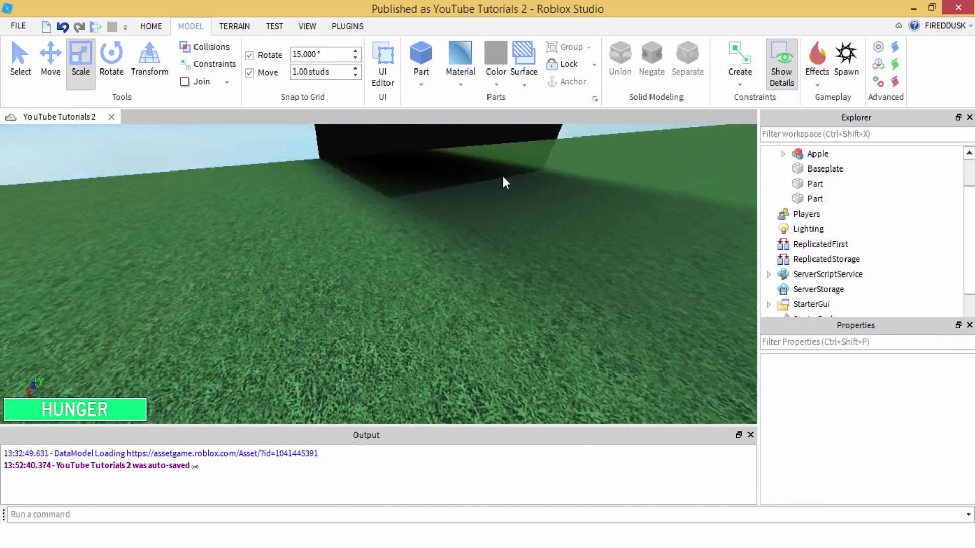
scroll(427, 225, "down", 5)
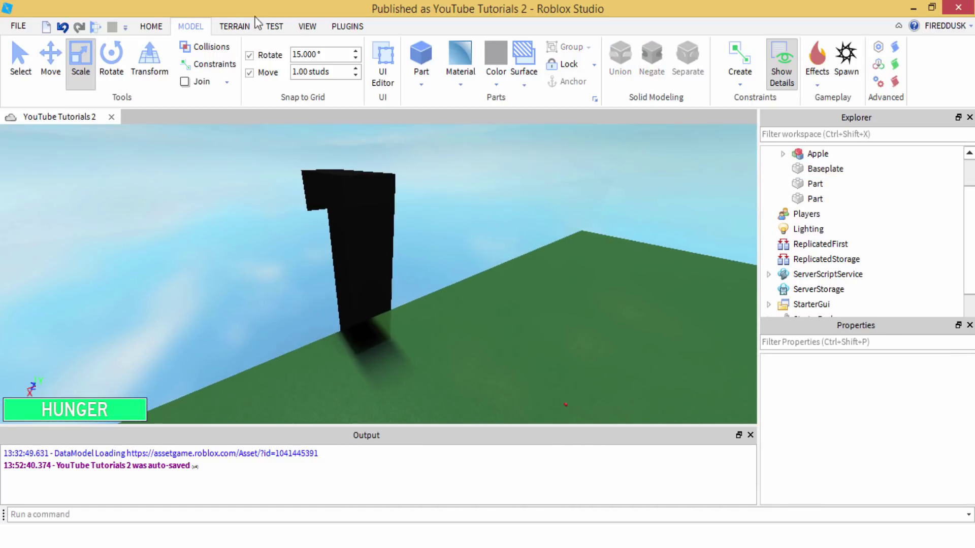
left_click(343, 29)
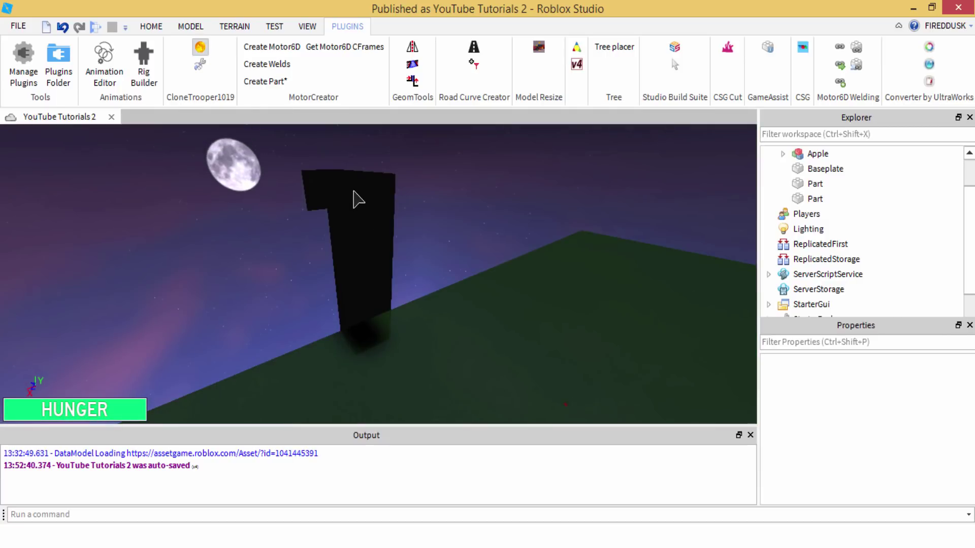
scroll(355, 201, "up", 3)
scroll(424, 218, "down", 3)
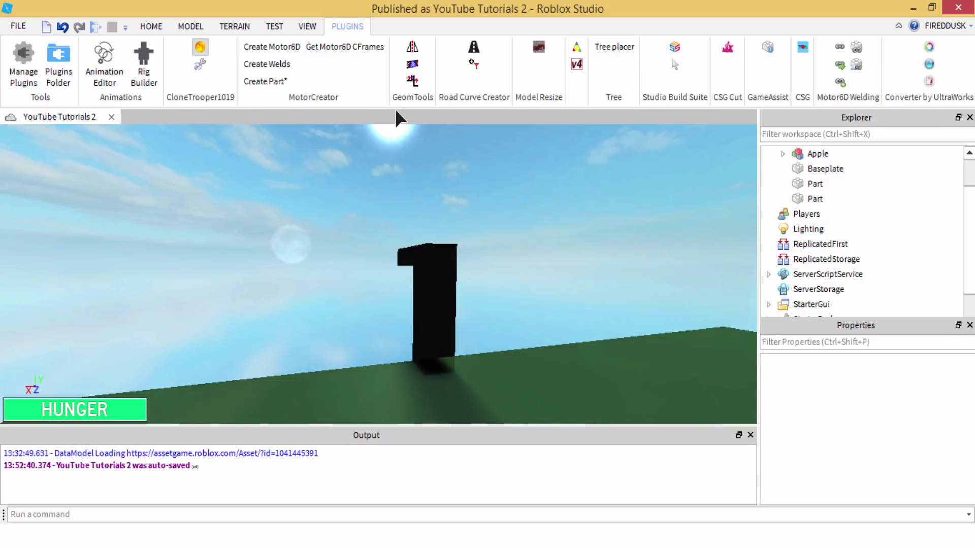
mouse_move(395, 119)
right_mouse_down()
mouse_move(413, 196)
mouse_move(402, 203)
mouse_move(376, 76)
mouse_move(468, 257)
mouse_move(450, 279)
mouse_move(372, 291)
mouse_move(402, 101)
mouse_move(292, 97)
right_mouse_up()
Lower the Glass part's Transparency to 0 to reveal the grey wall.
right_click_drag(584, 228, 581, 244)
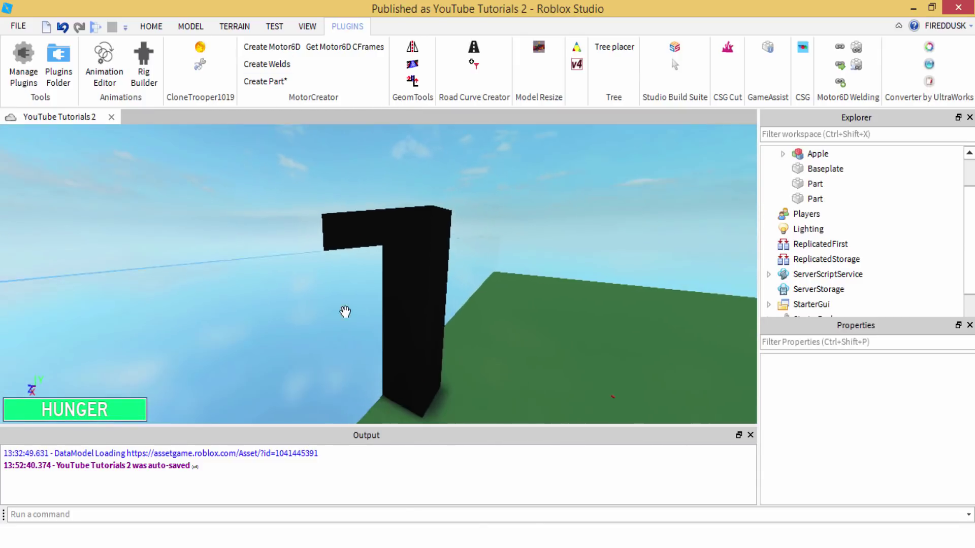
left_click(345, 312)
left_click(896, 459)
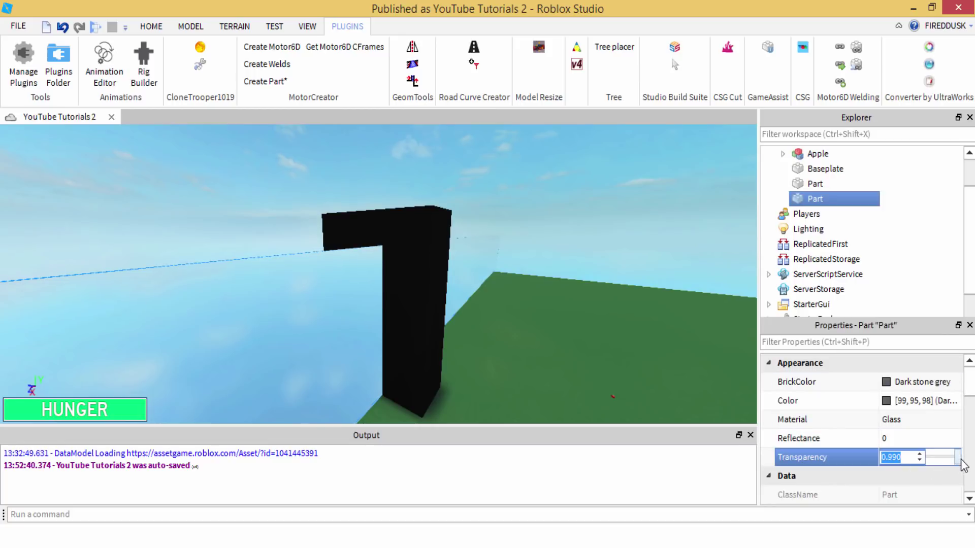
left_click_drag(961, 465, 916, 456)
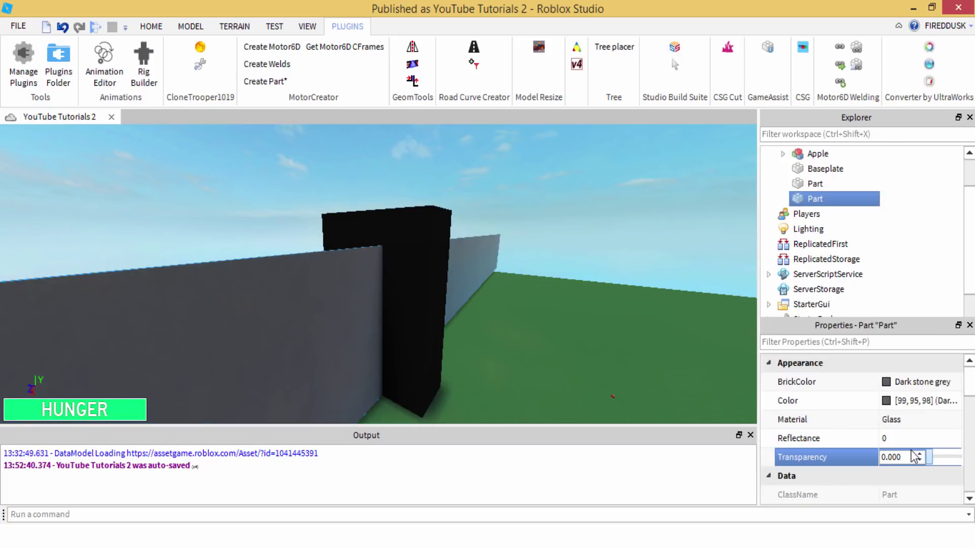
right_click_drag(637, 246, 635, 245)
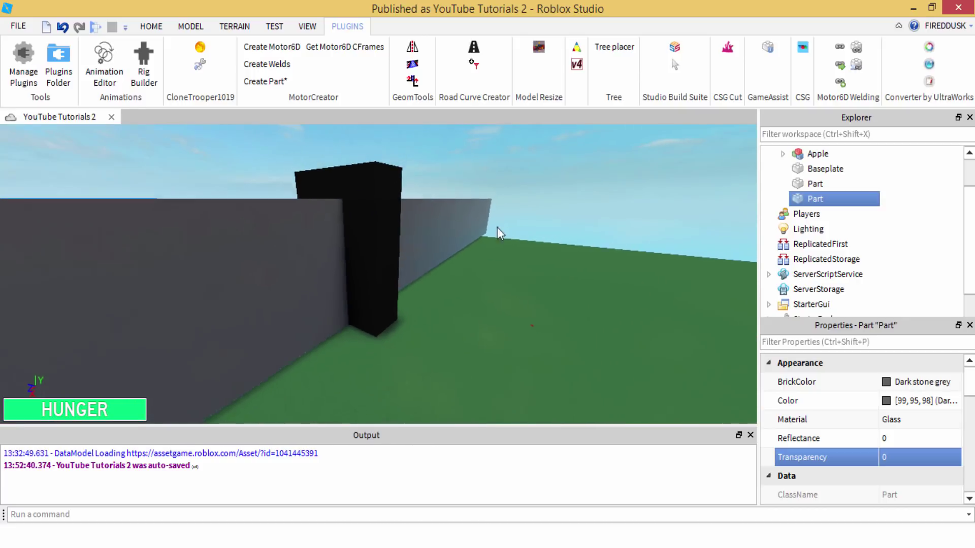
Fly the view in close to the black block, briefly selecting the glass part.
right_click_drag(493, 224, 514, 213)
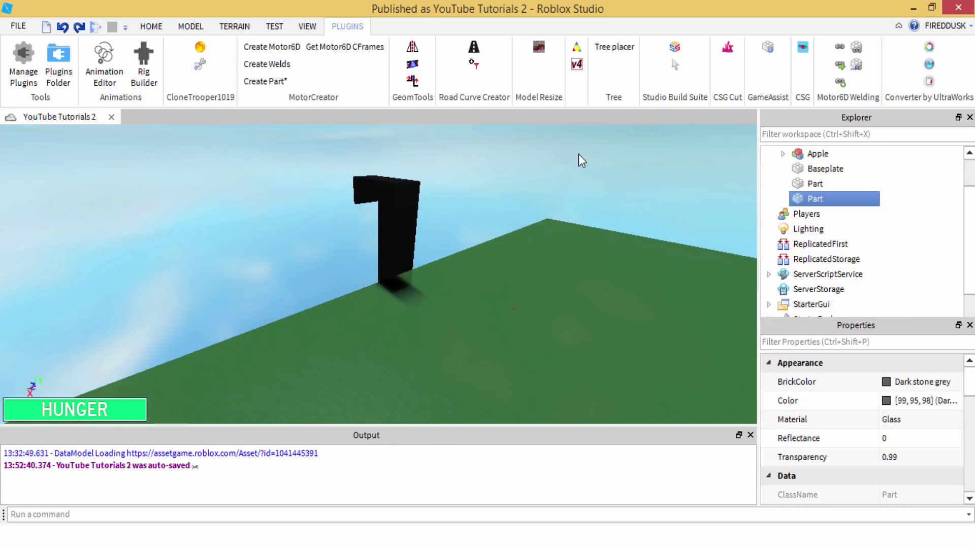
left_click(578, 154)
key("w")
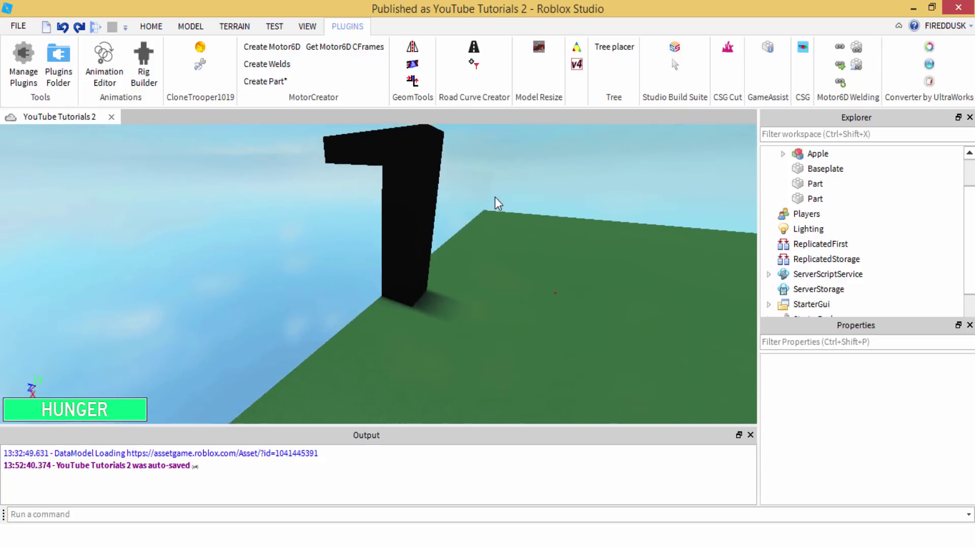
left_click(381, 247)
key("w")
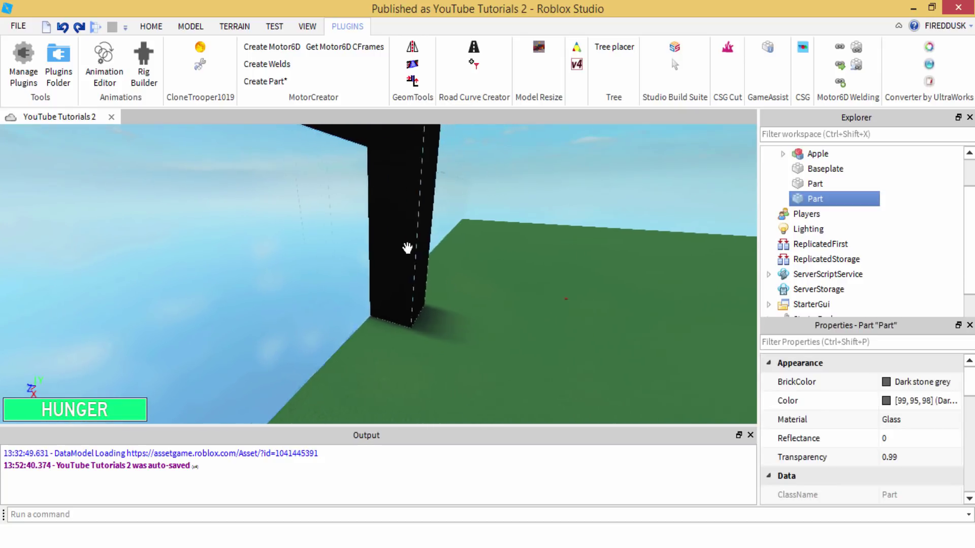
key("w")
left_click(522, 184)
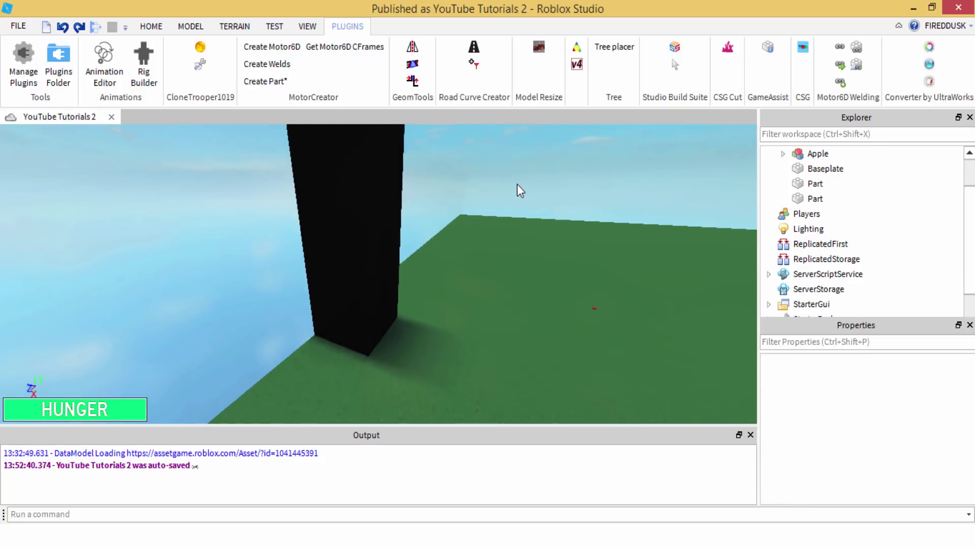
key("w")
right_click_drag(517, 185, 503, 192)
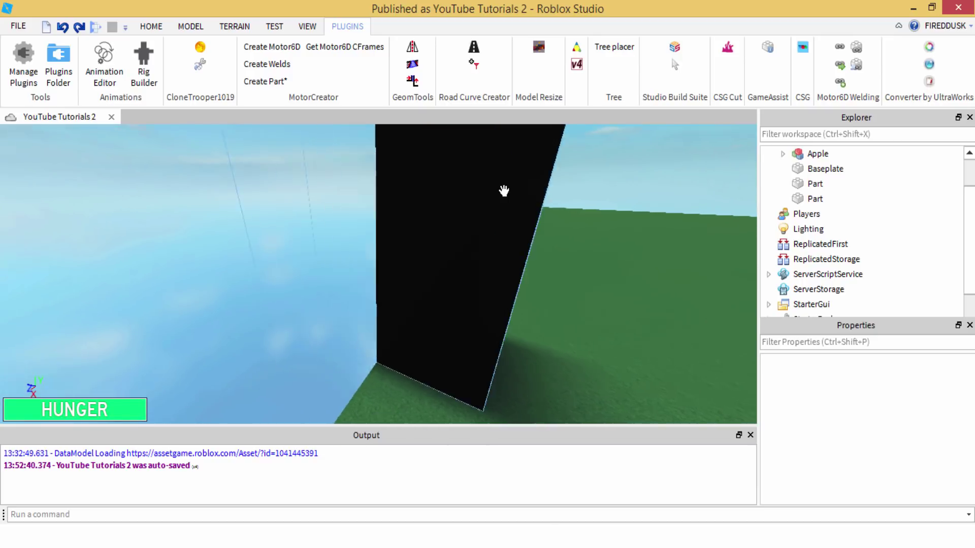
key("s")
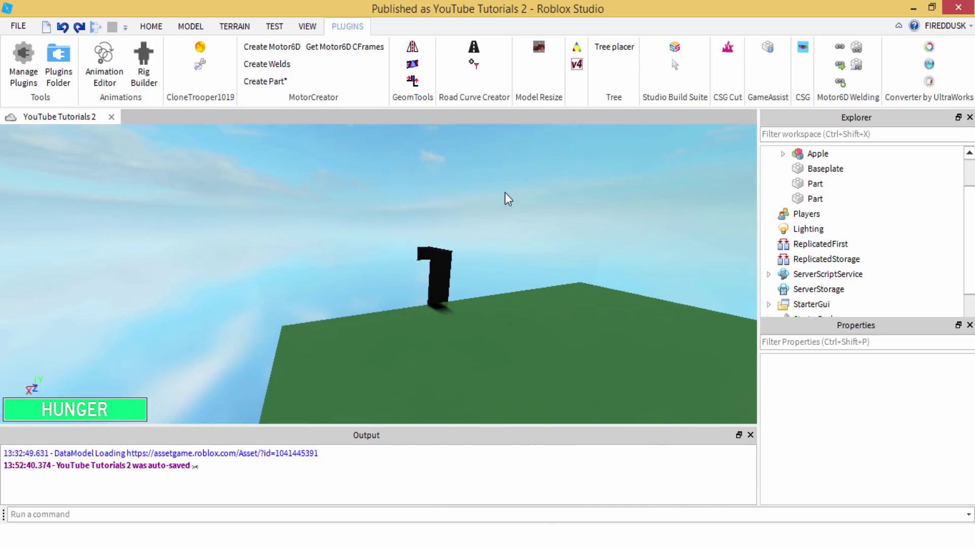
right_click_drag(504, 192, 553, 242)
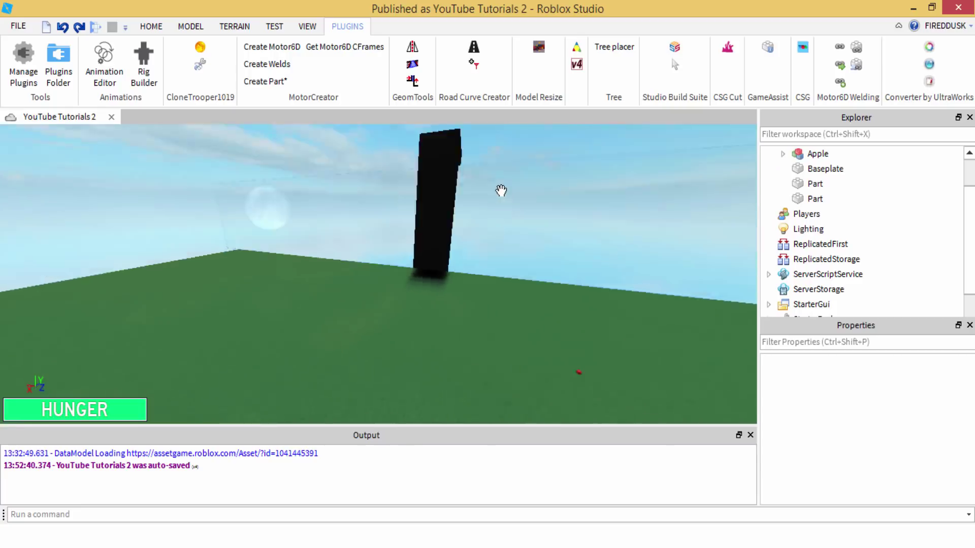
Make the Glass part fully invisible at Transparency 1.
left_click(554, 243)
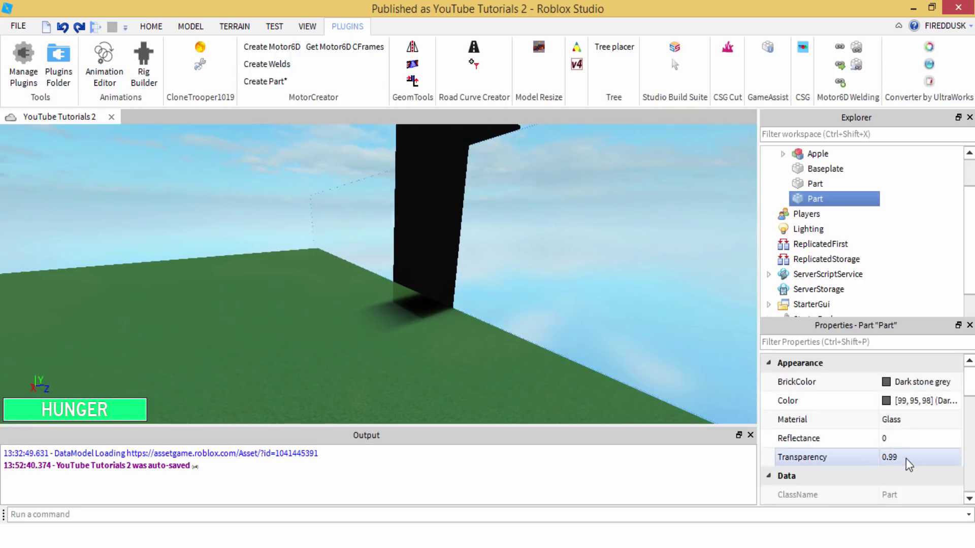
right_click_drag(458, 322, 726, 387)
left_click(938, 456)
left_click_drag(957, 461, 959, 458)
scroll(420, 160, "down", 5)
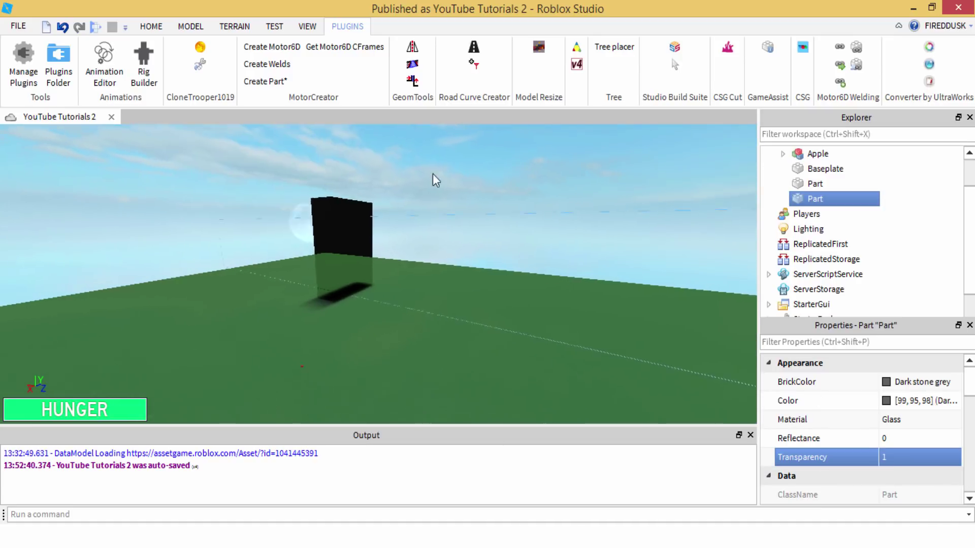
left_click(422, 166)
scroll(418, 173, "up", 5)
scroll(419, 173, "down", 5)
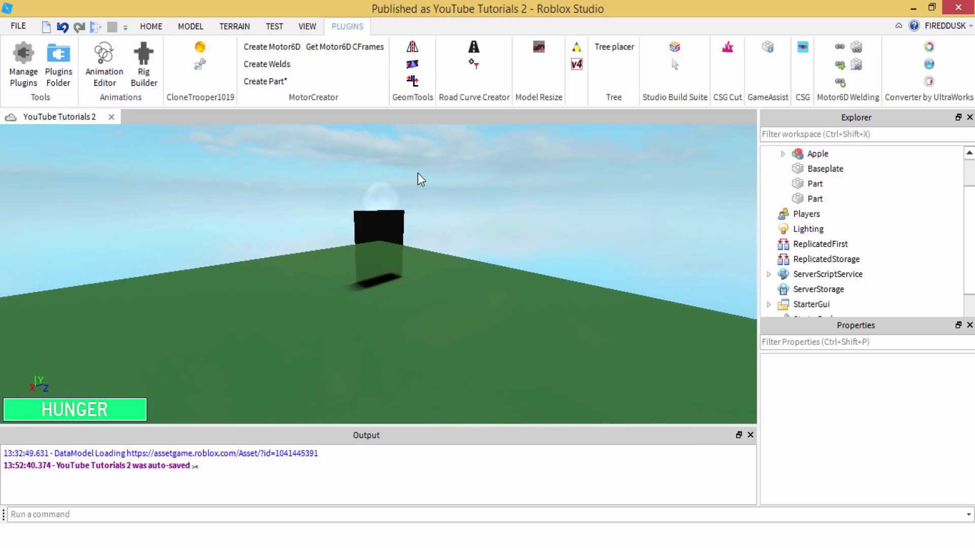
scroll(196, 183, "up", 5)
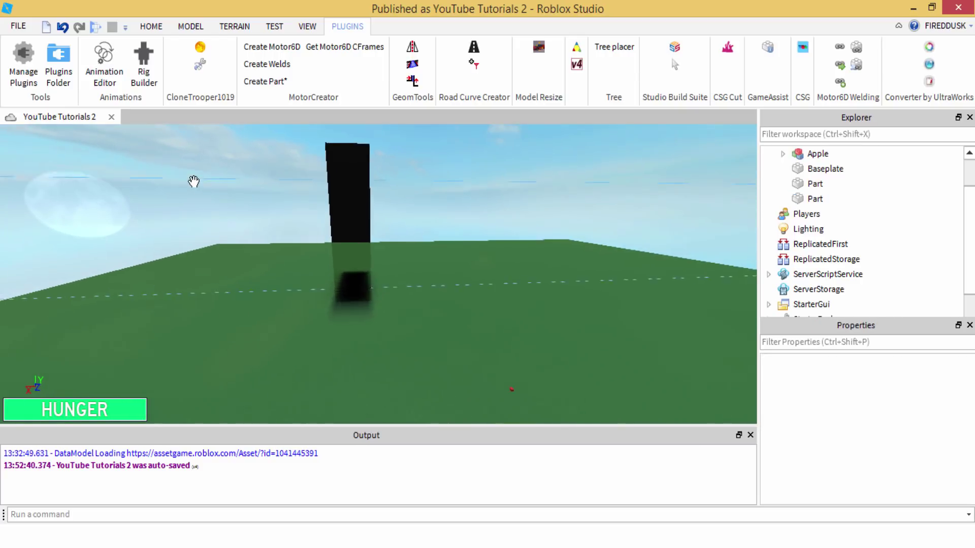
left_click(454, 180)
scroll(454, 180, "up", 5)
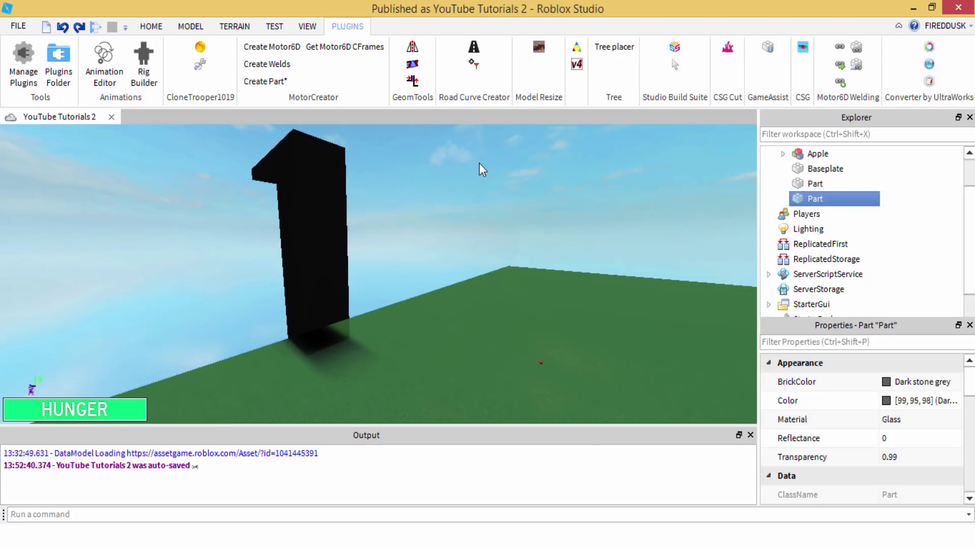
left_click(479, 165)
right_click_drag(479, 163, 477, 164)
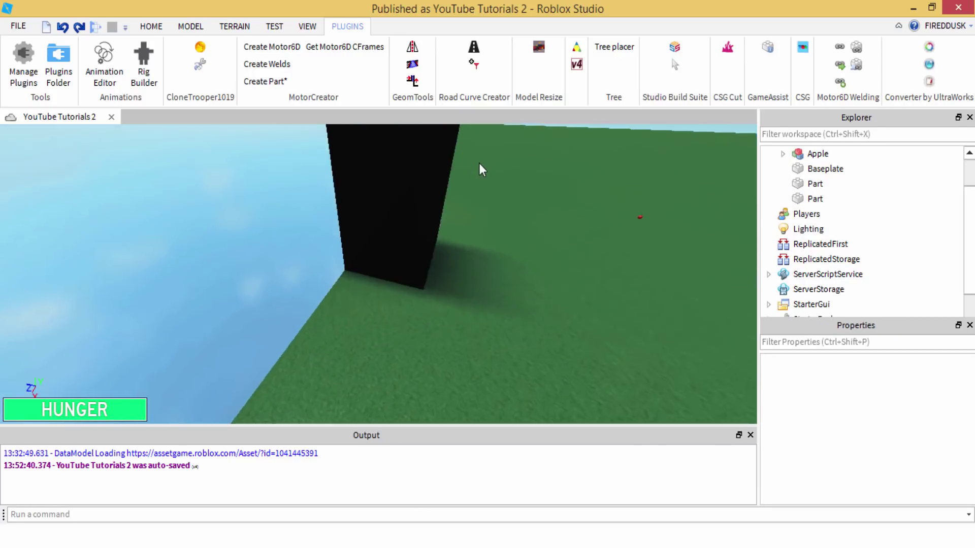
scroll(477, 163, "down", 5)
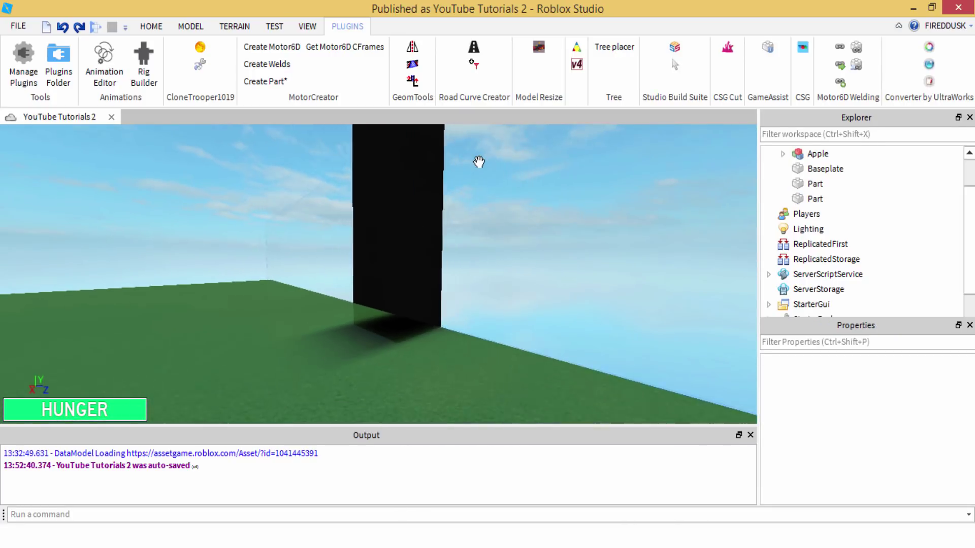
scroll(480, 163, "up", 2)
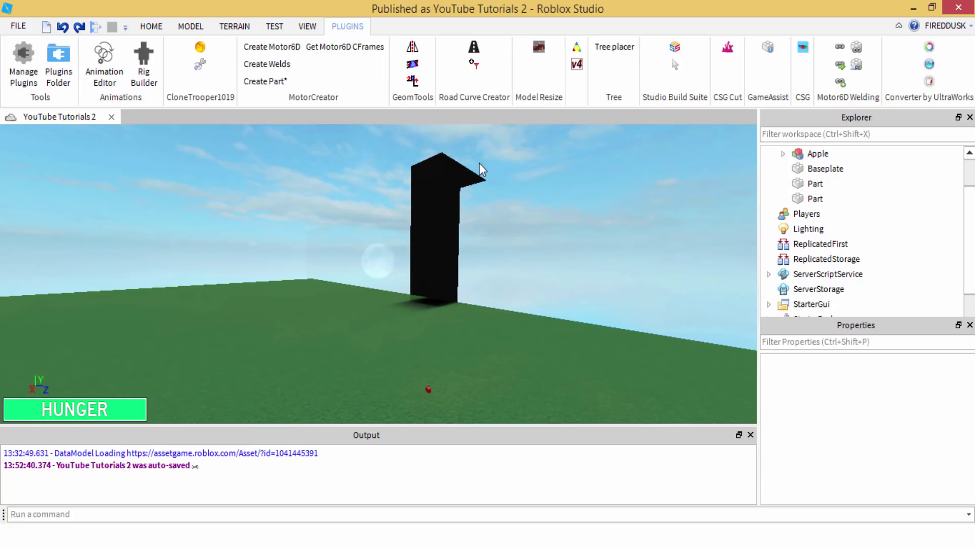
scroll(434, 203, "up", 3)
scroll(433, 202, "up", 3)
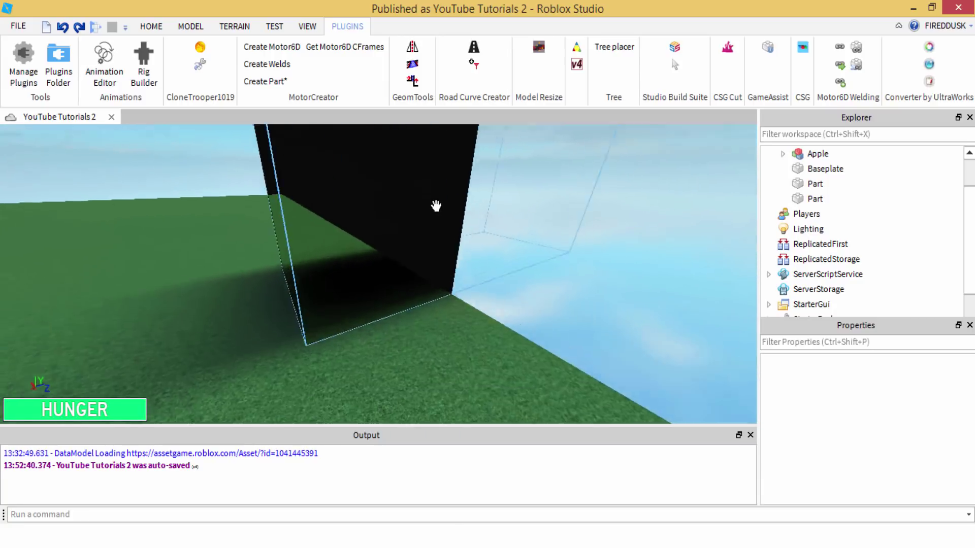
right_click_drag(435, 201, 435, 205)
scroll(434, 201, "up", 2)
scroll(434, 202, "up", 3)
scroll(434, 202, "up", 2)
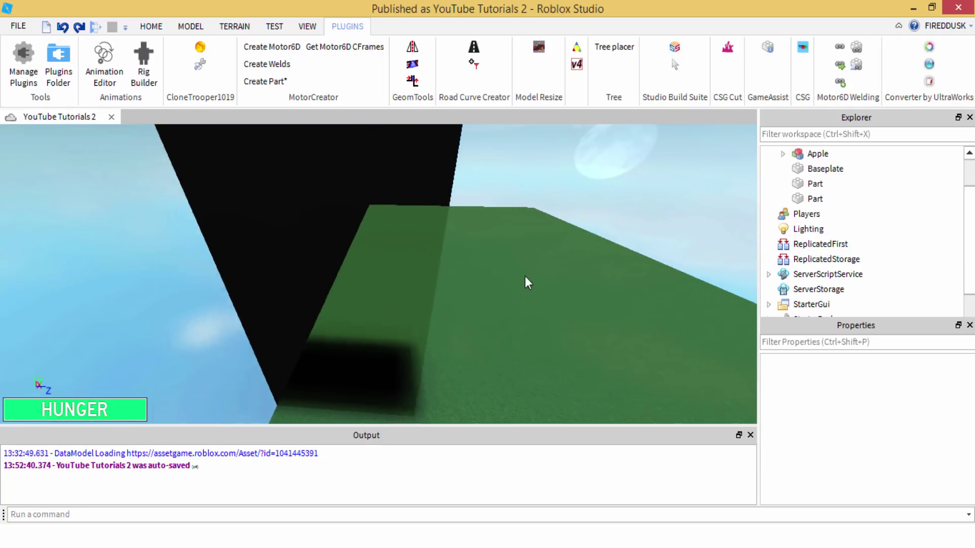
scroll(525, 276, "down", 5)
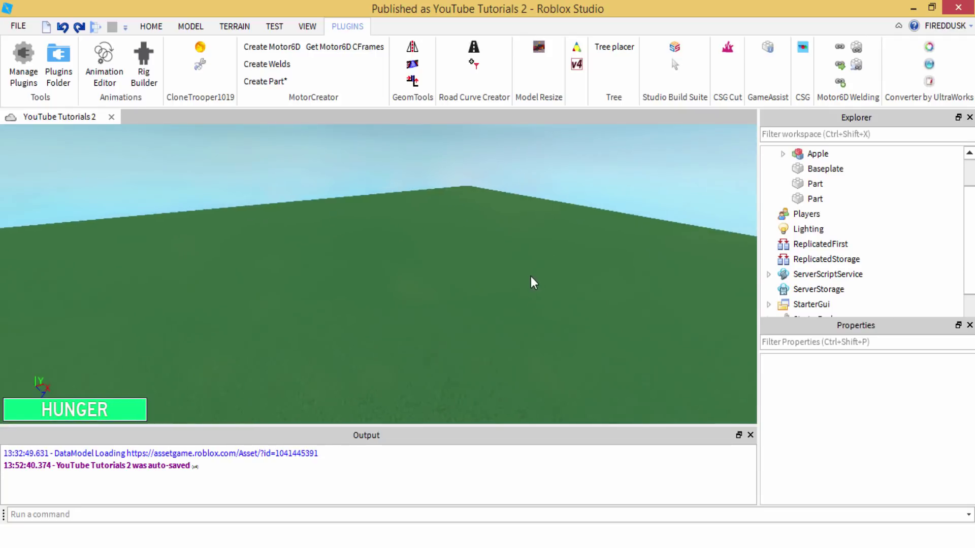
right_click_drag(529, 277, 527, 273)
scroll(499, 279, "up", 3)
right_click_drag(420, 282, 419, 283)
scroll(419, 282, "down", 4)
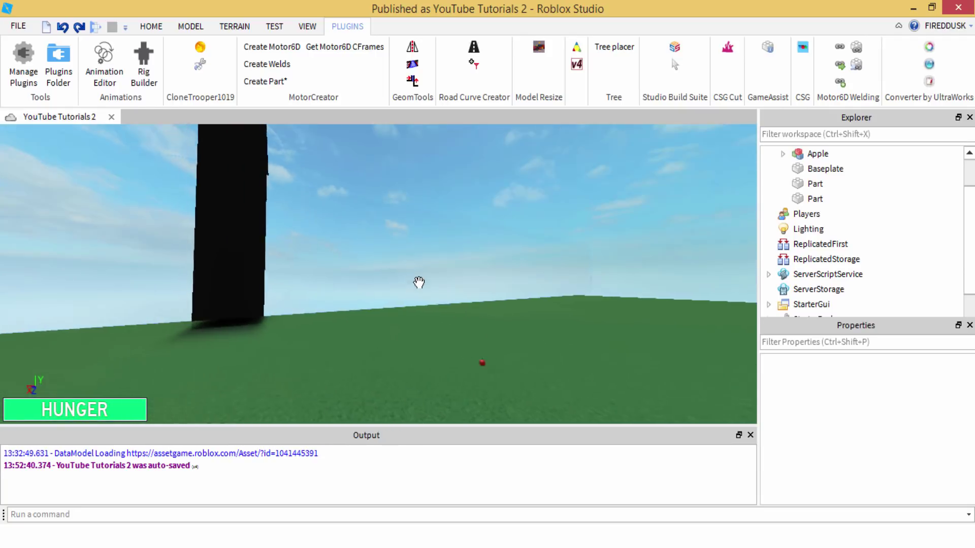
scroll(419, 282, "up", 3)
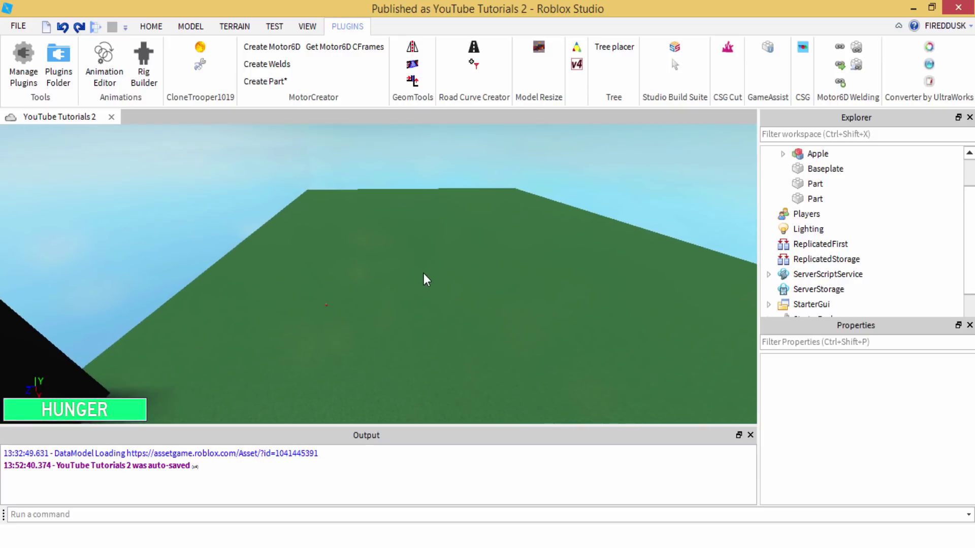